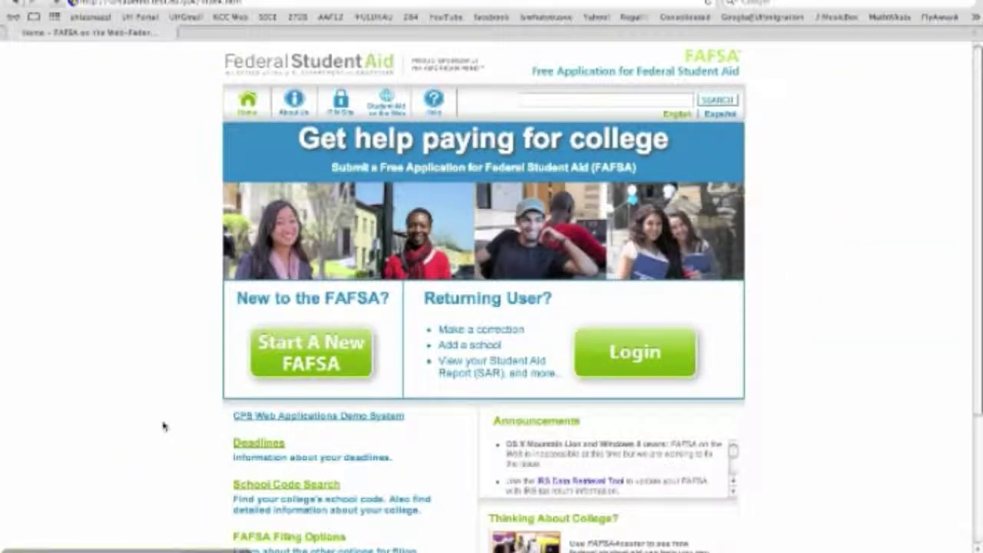
Step: Start a new FAFSA and enter the student's first and last name
click(290, 341)
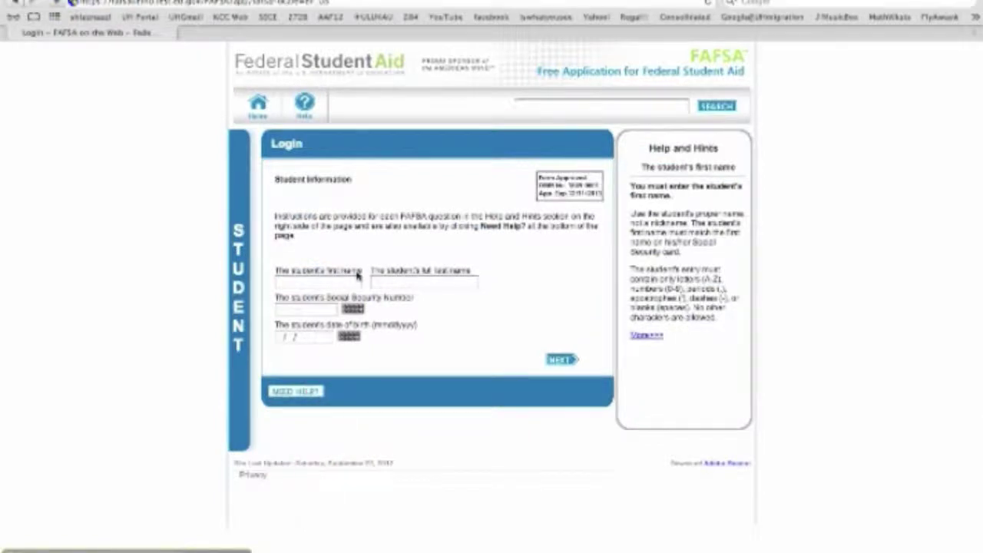
click(330, 285)
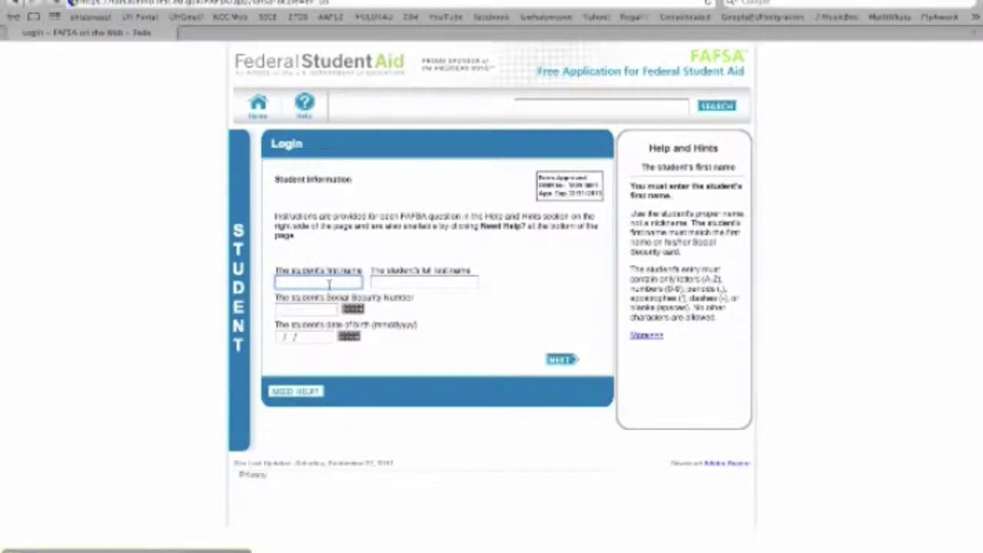
key(Tab)
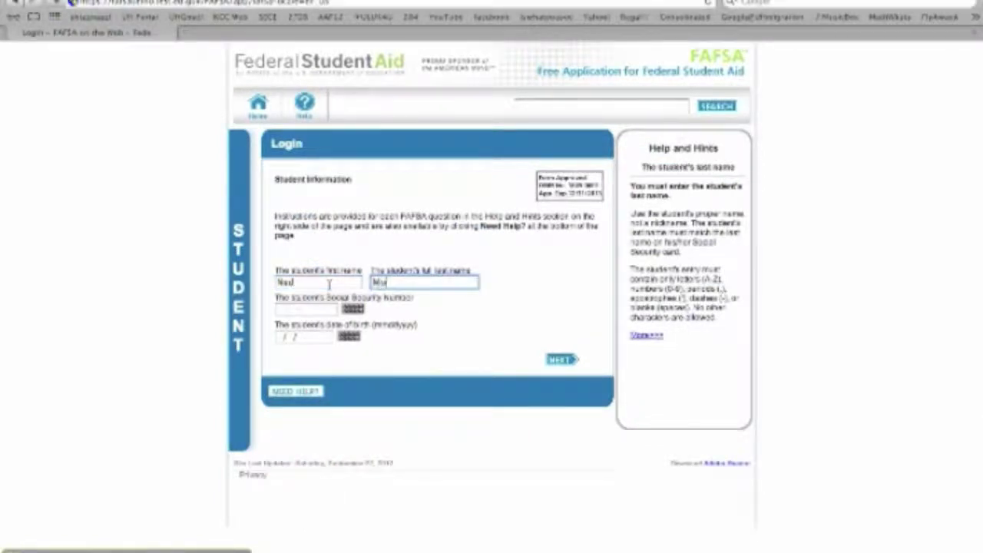
Step: Enter the student's Social Security Number and date of birth, then submit and confirm them
key(Tab)
text(123 4)
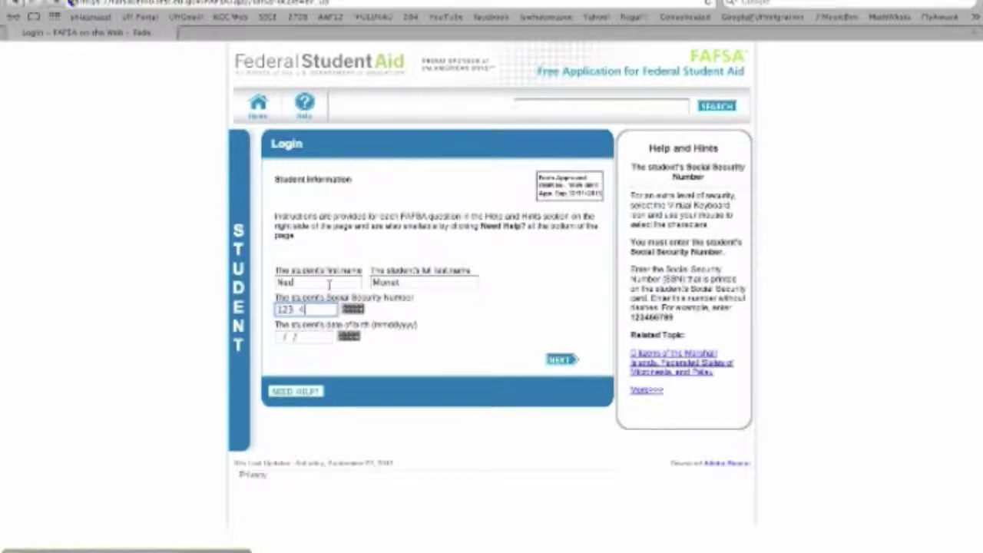
key(Tab)
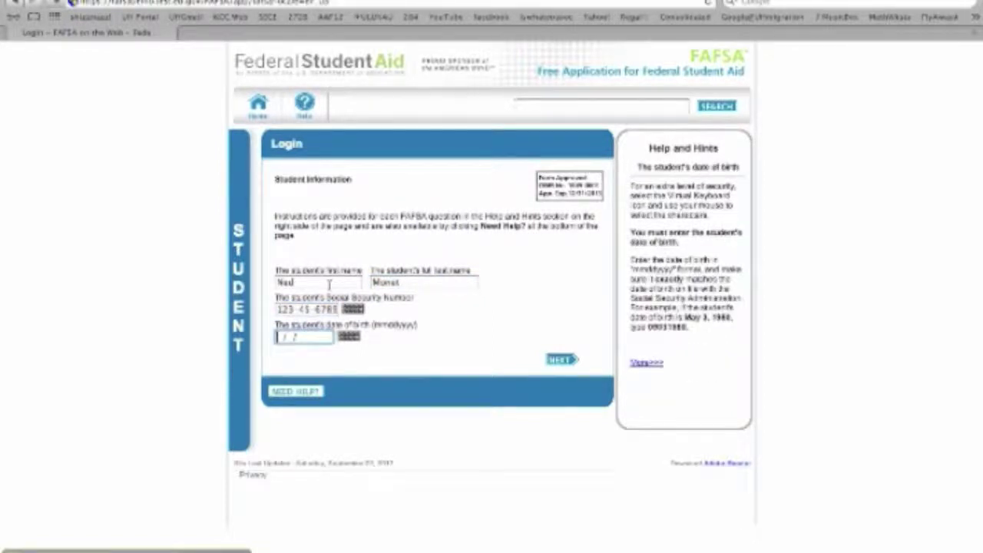
text(09/23/1994)
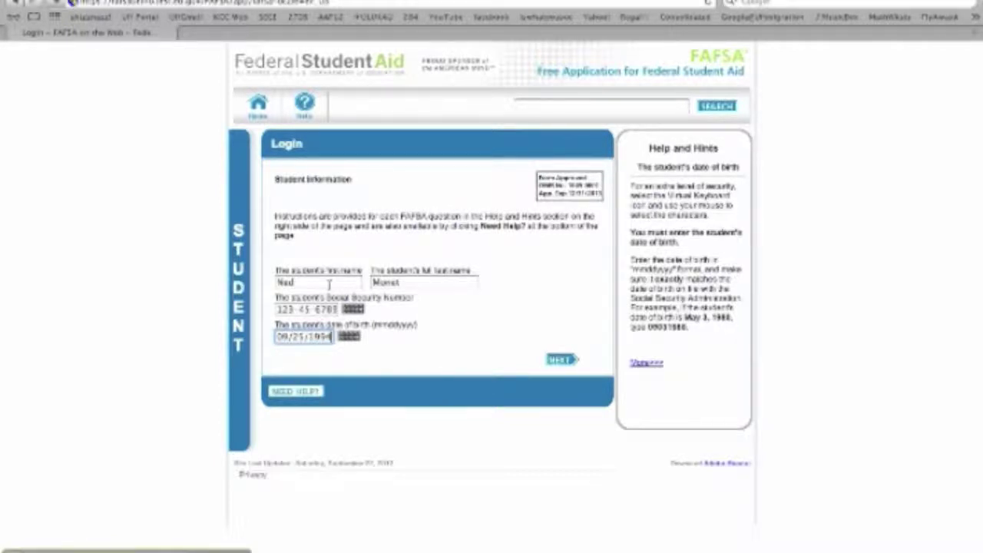
click(568, 365)
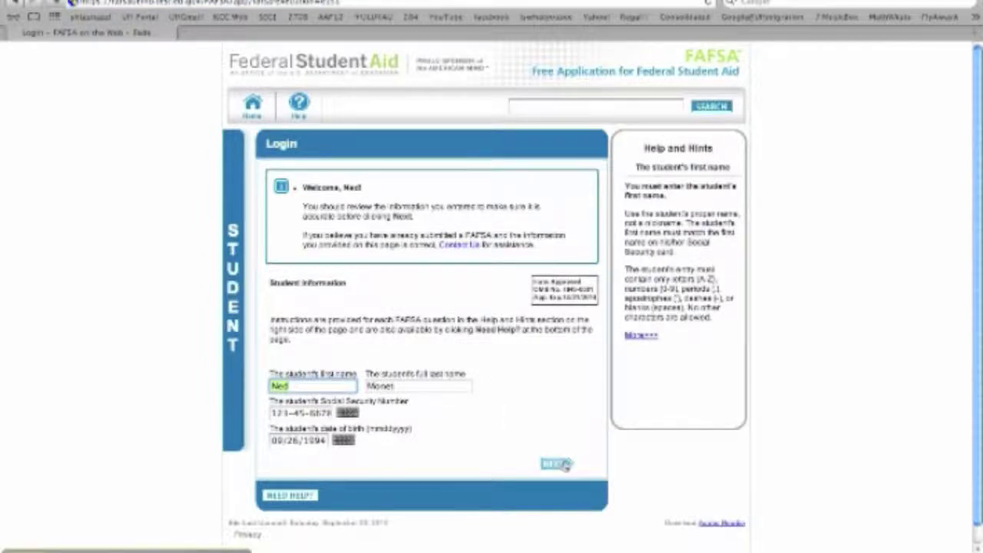
click(564, 464)
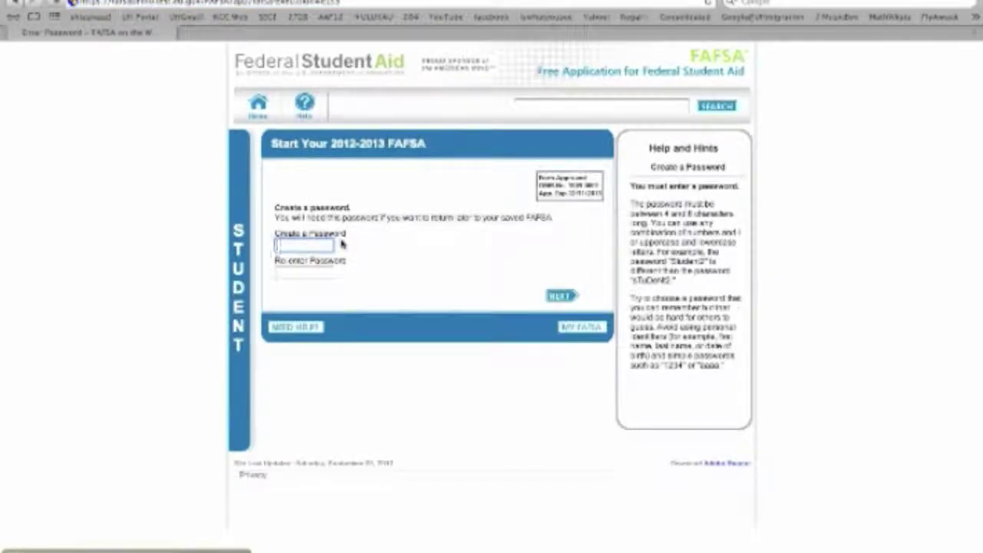
Step: Create the FAFSA account password and re-enter it to confirm
text(••••••••)
key(Tab)
text(•••)
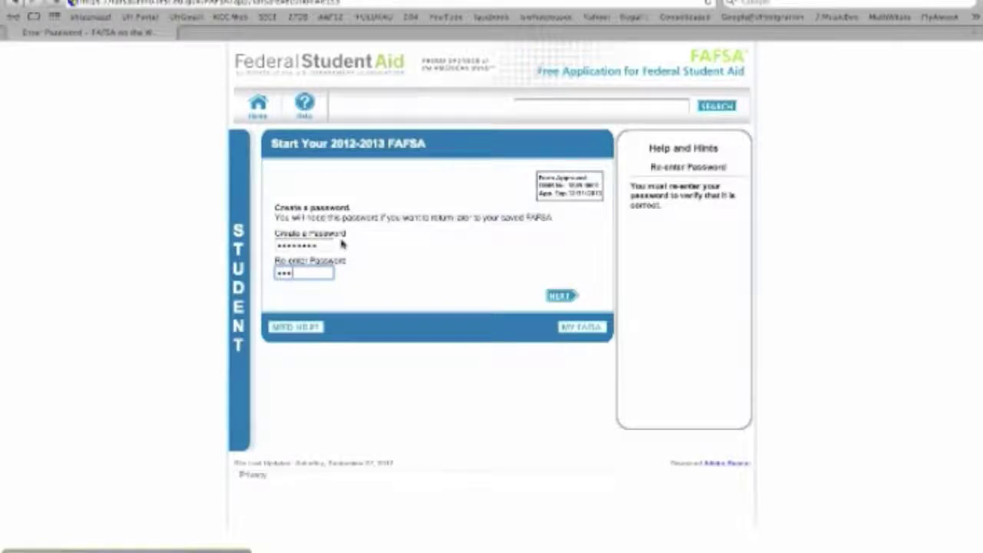
text(•••••)
click(566, 299)
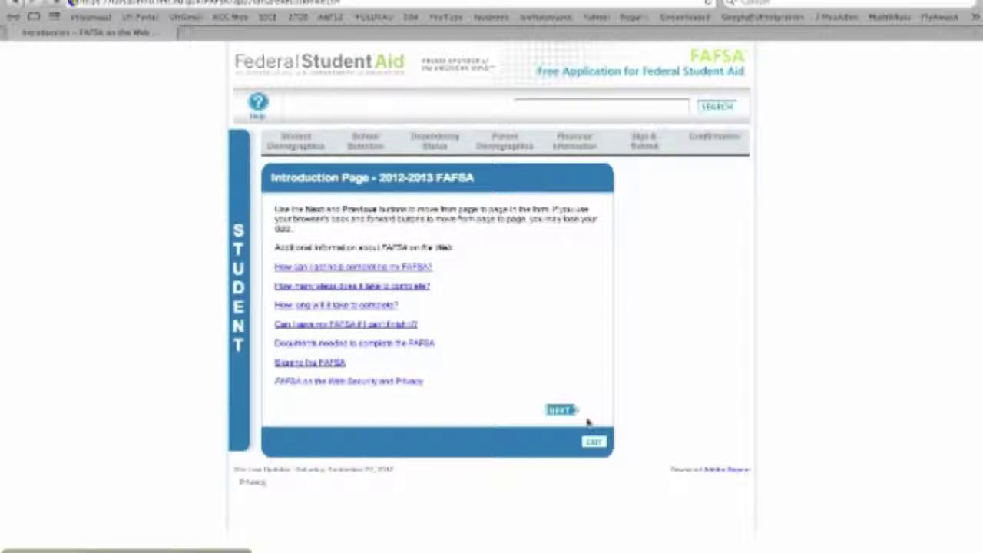
Step: Continue past the 2012-2013 FAFSA introduction page
click(558, 410)
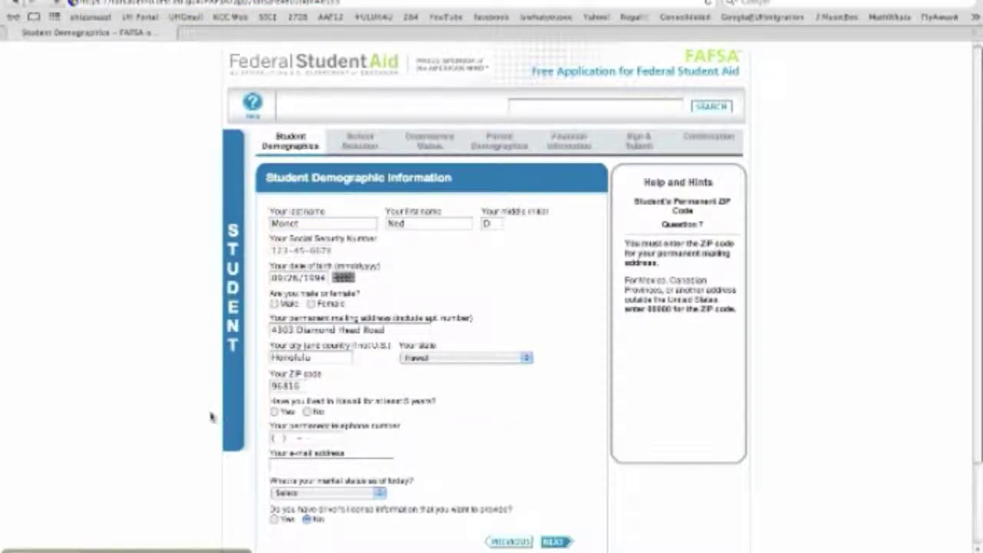
Step: Answer Yes to five-year Hawaii residency and enter the student's home phone number
click(275, 412)
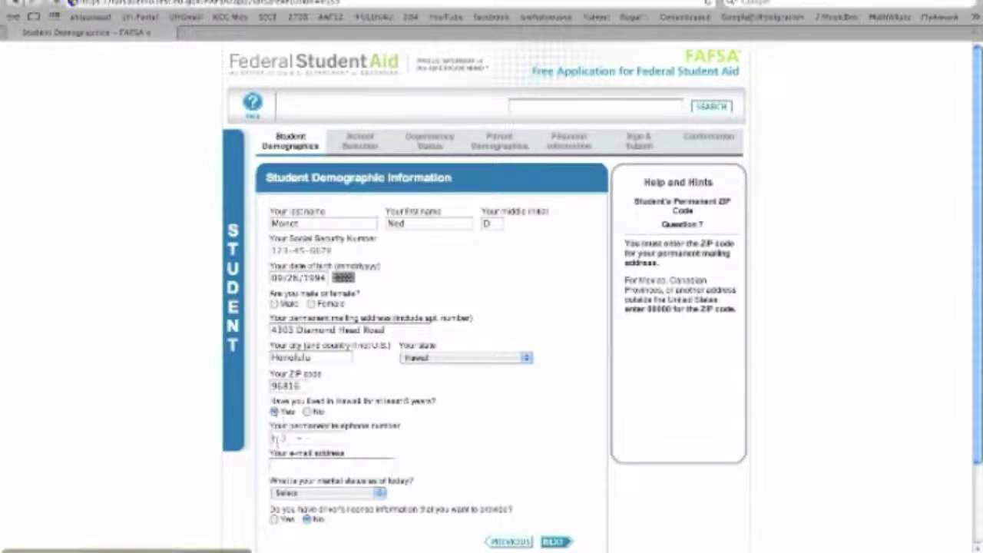
click(276, 438)
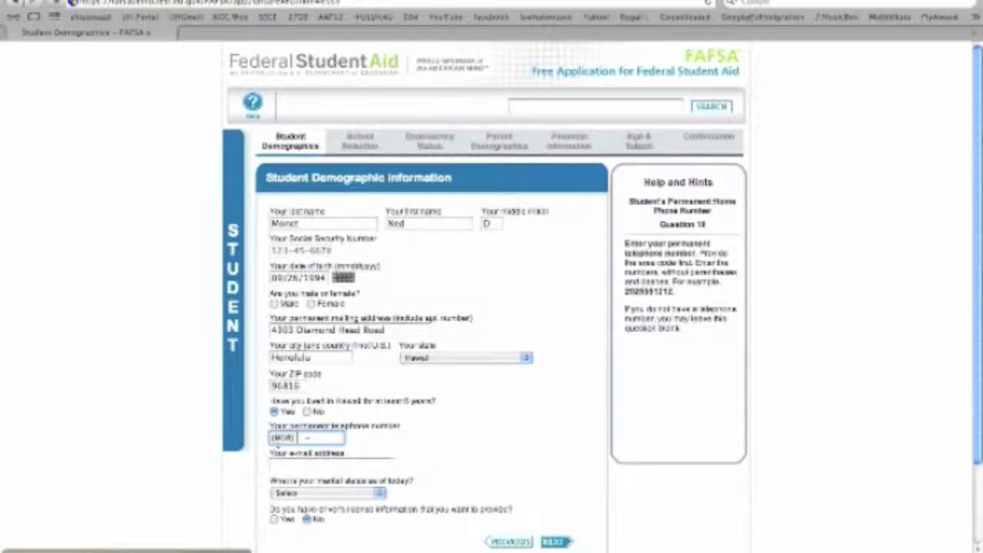
key(Tab)
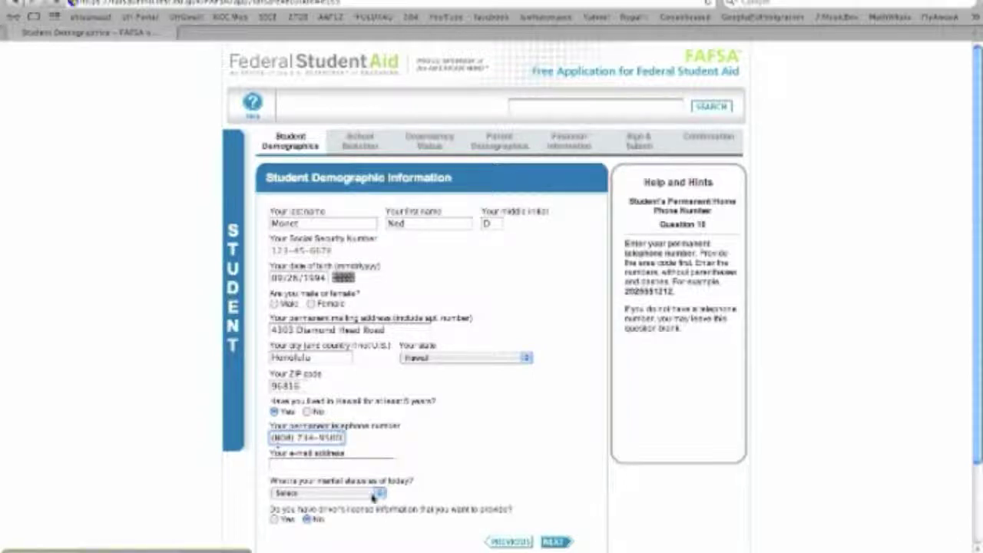
Step: Enter and confirm the student's e-mail address, set marital status to single, and submit
click(332, 466)
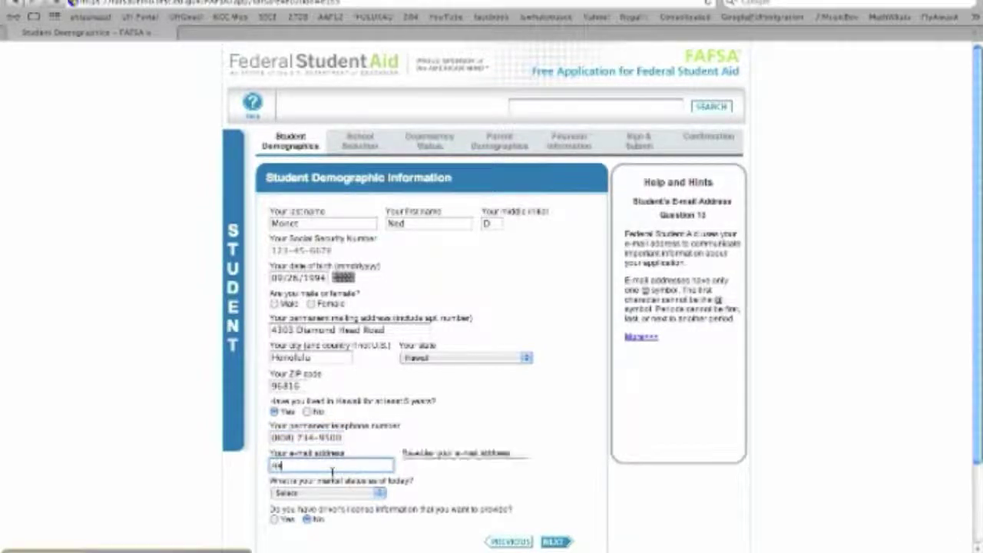
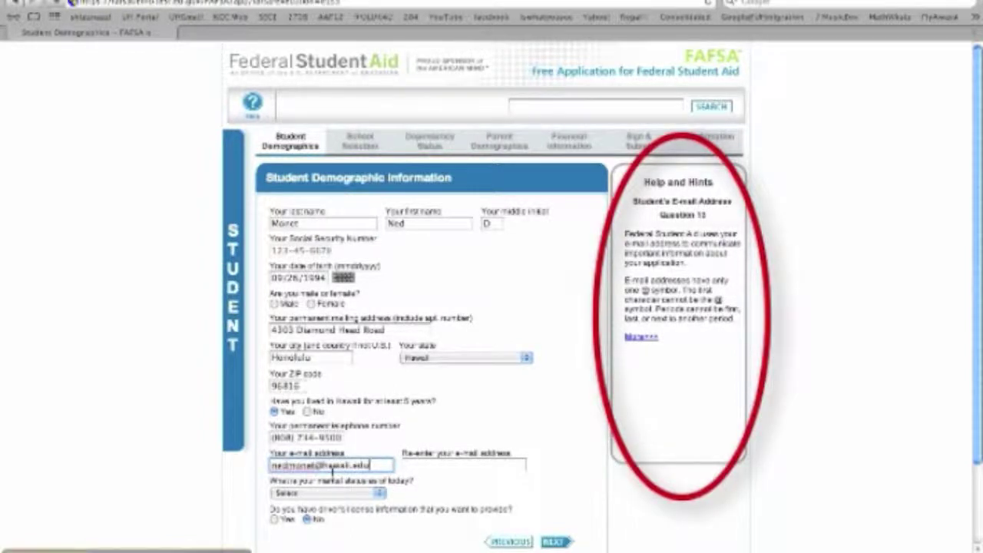
key(Tab)
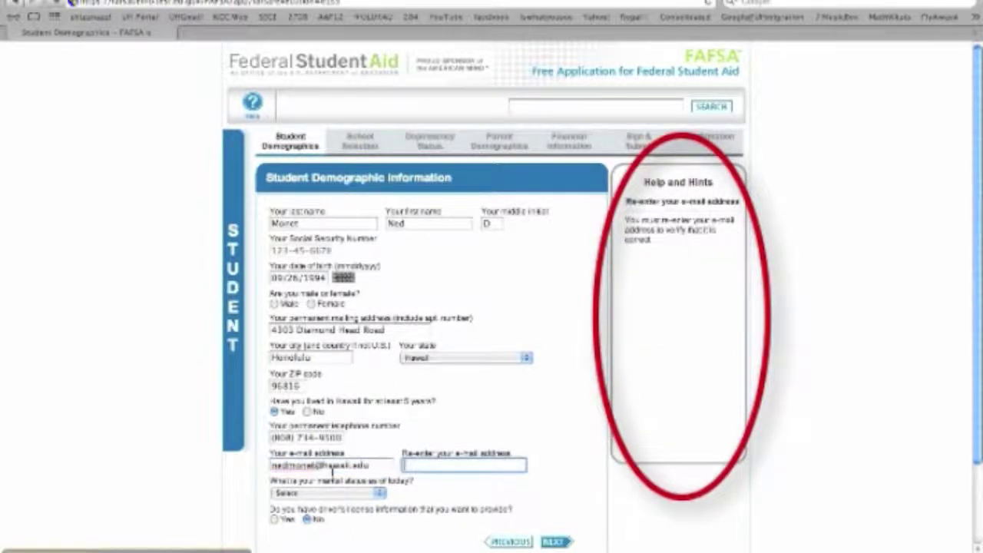
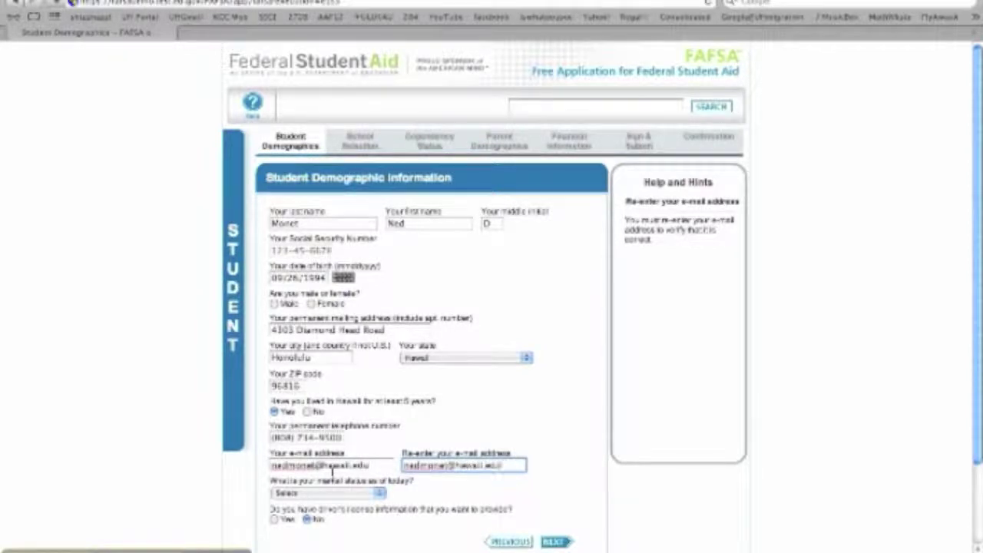
key(Tab)
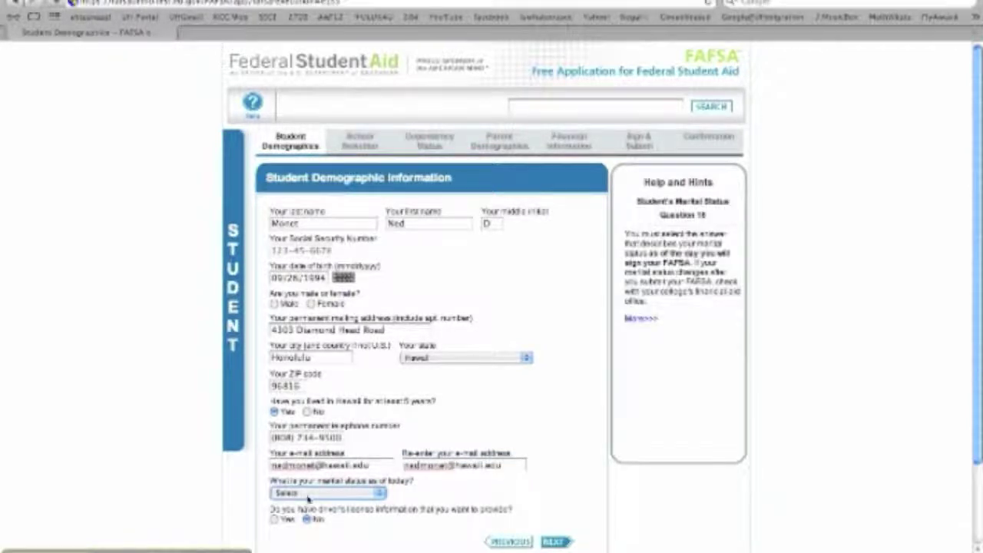
click(313, 494)
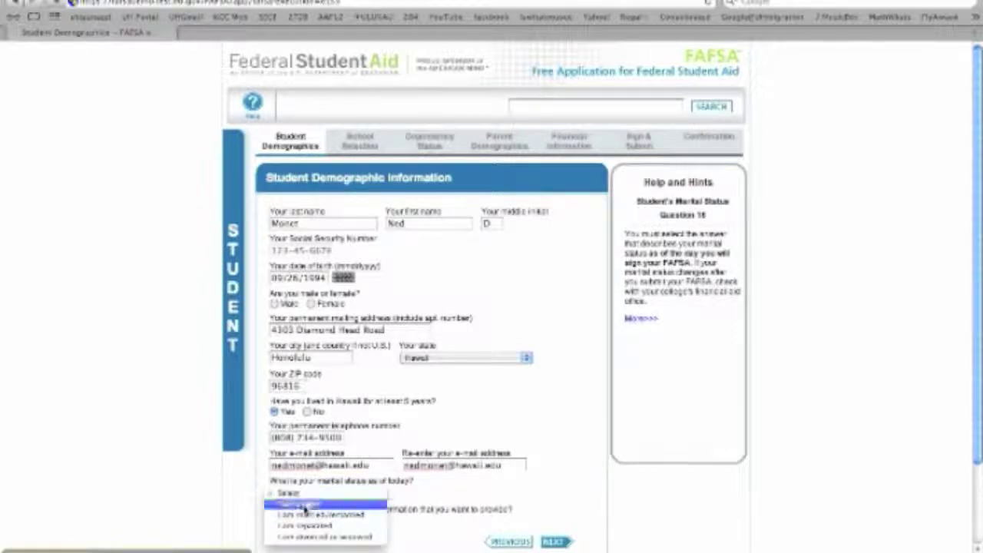
click(288, 505)
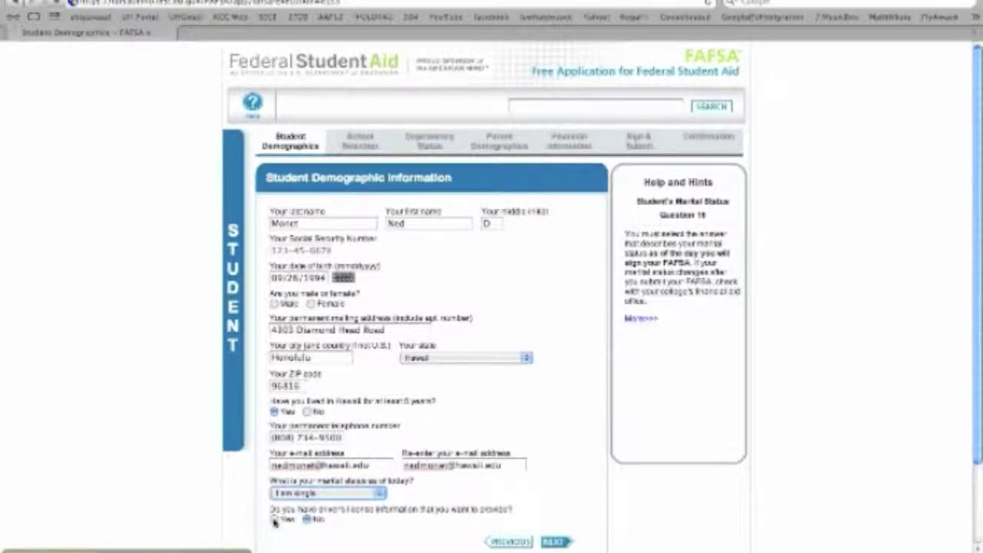
click(550, 542)
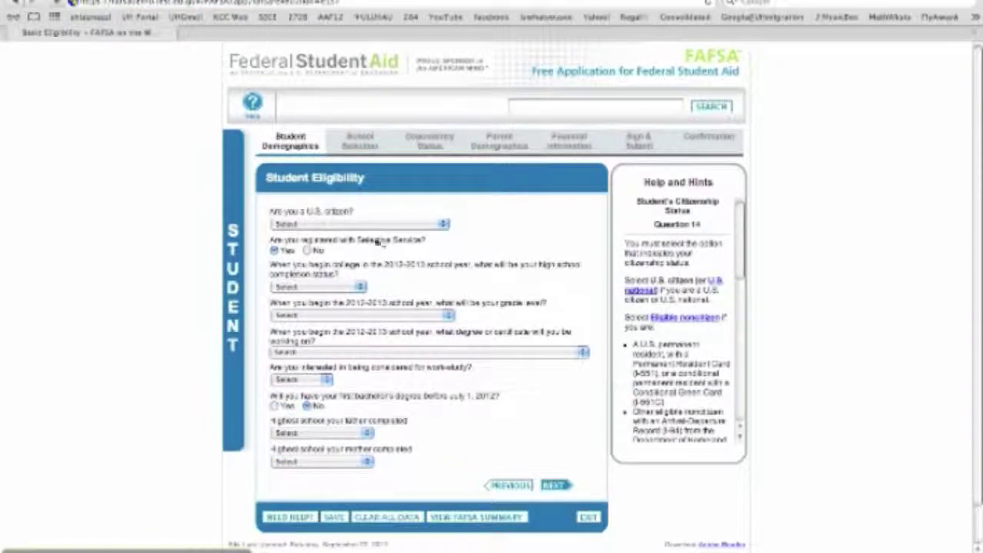
Step: Mark the student as a U.S. citizen and request Selective Service registration
click(362, 224)
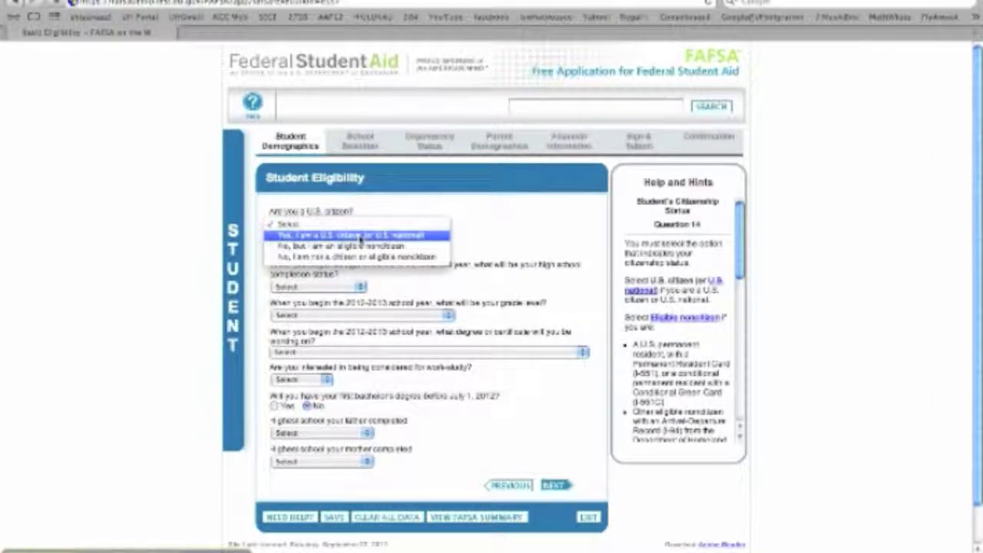
click(363, 234)
click(474, 244)
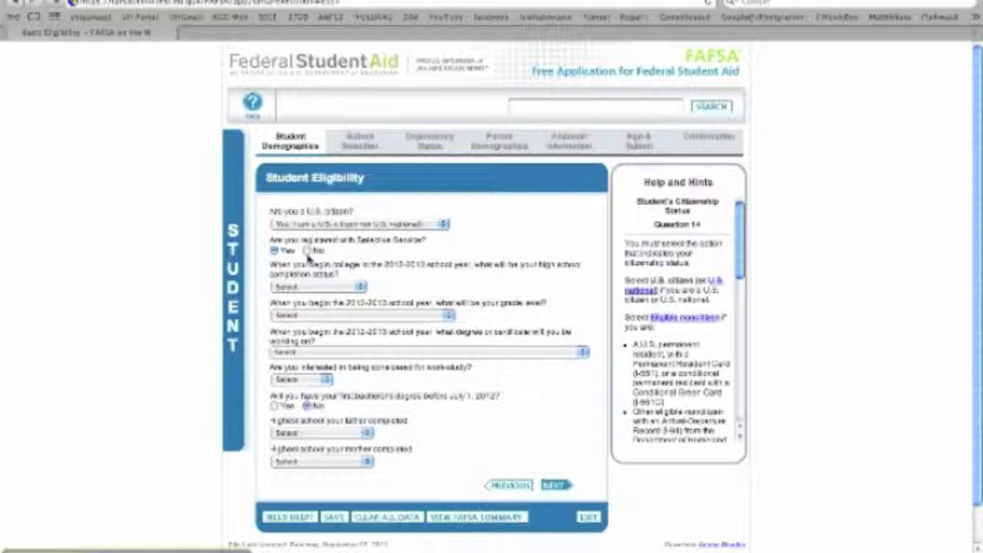
click(308, 251)
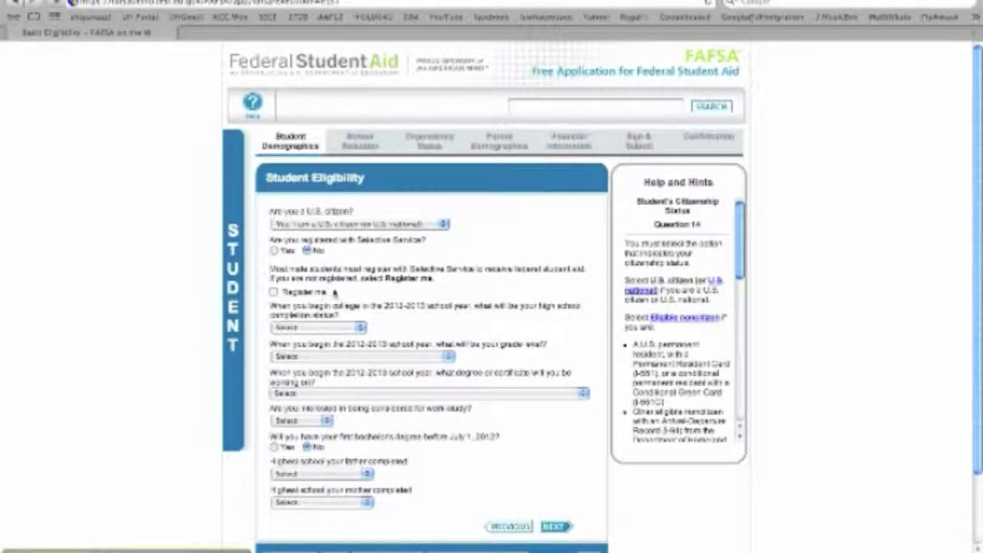
click(296, 294)
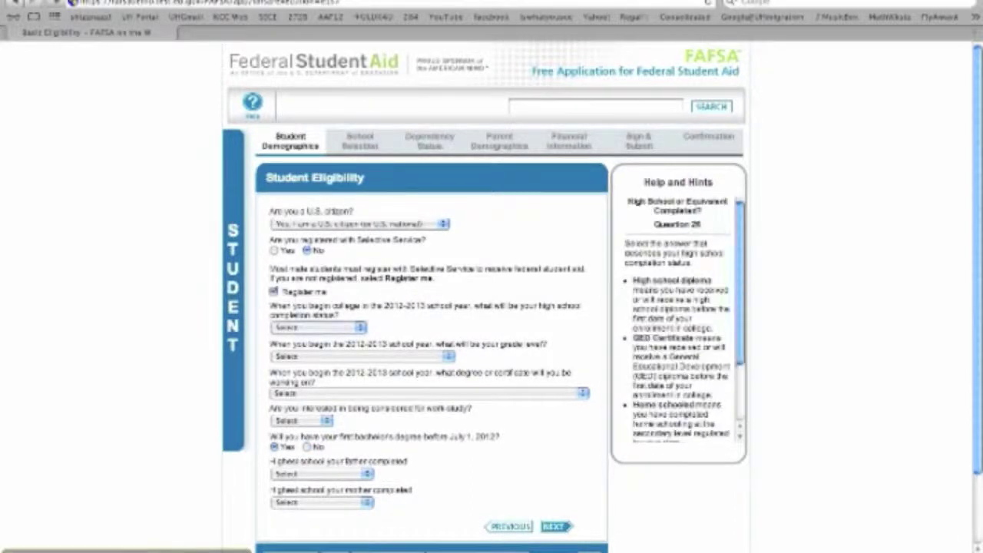
Step: Choose high school diploma, never attended college, associate degree, work-study Yes, and no bachelor's degree
click(344, 329)
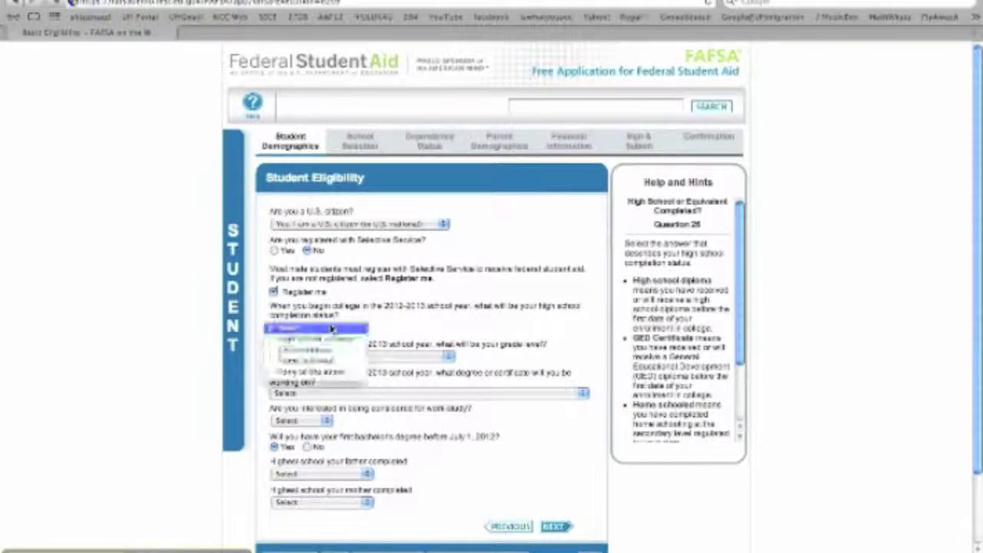
click(310, 340)
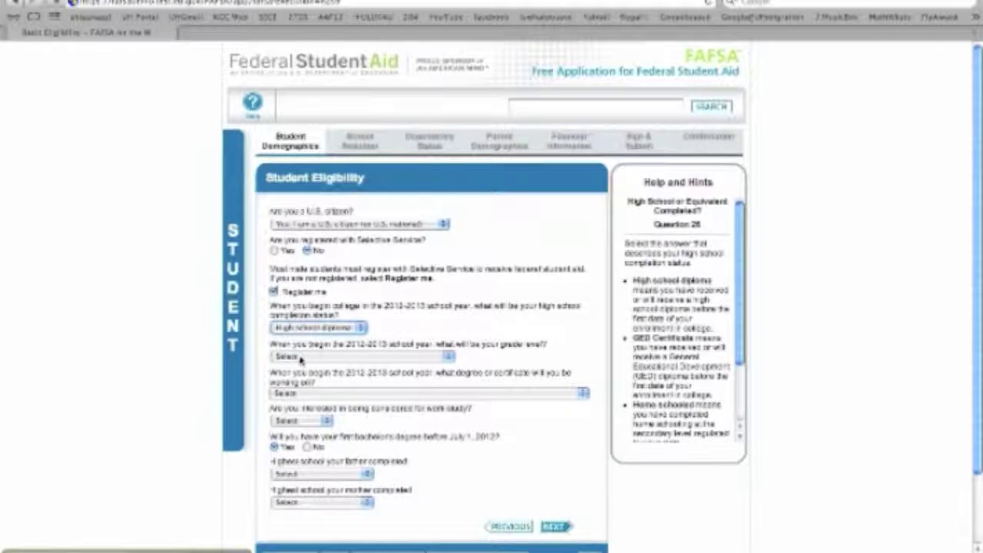
click(308, 355)
click(307, 367)
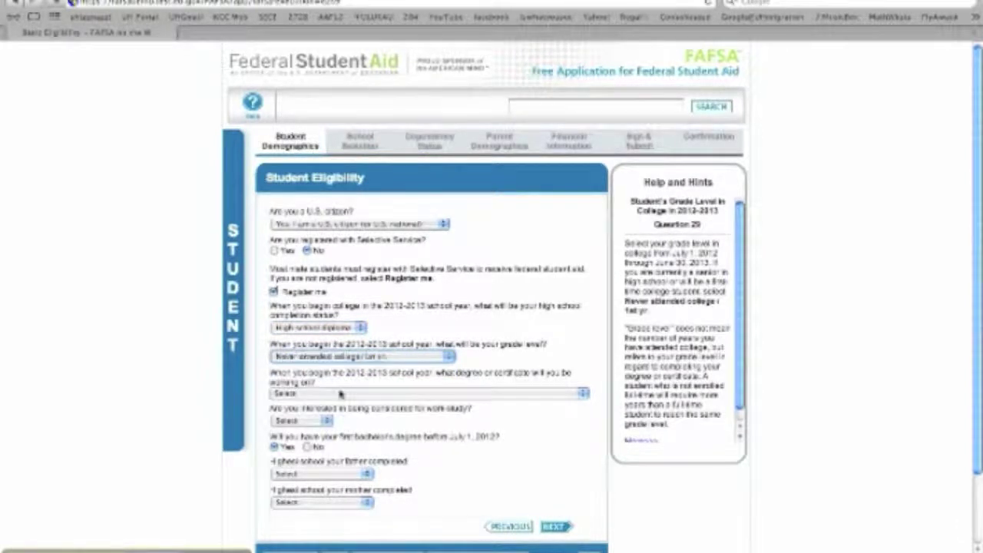
click(342, 393)
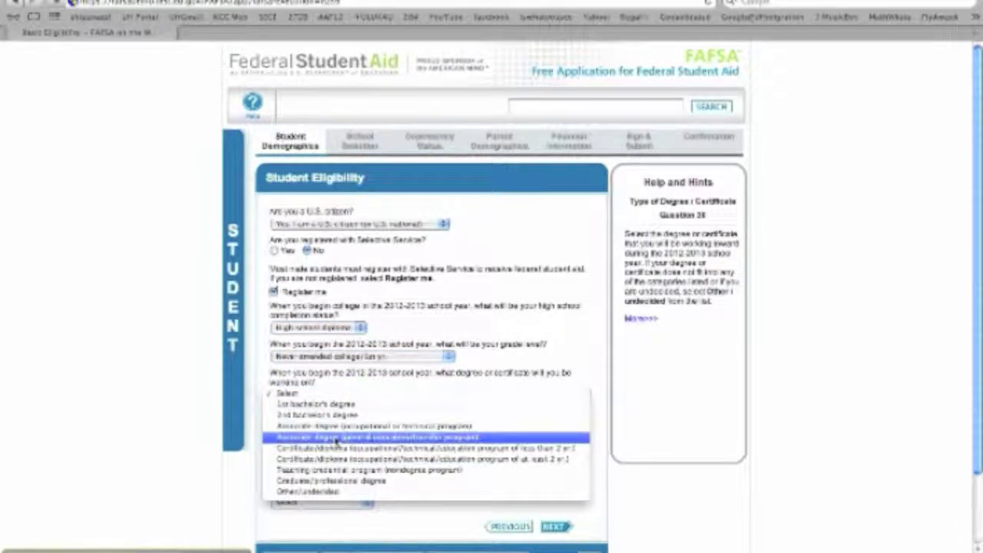
click(307, 437)
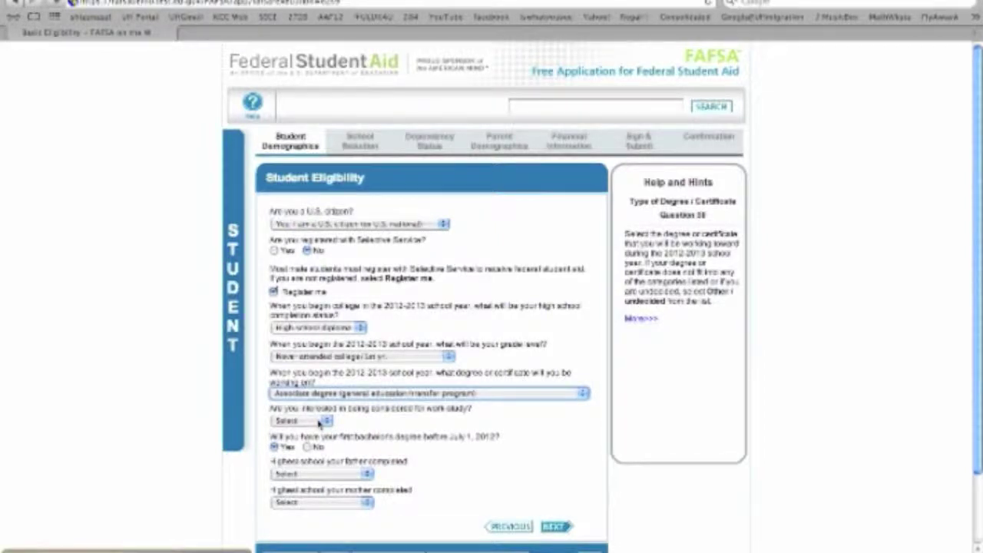
click(320, 422)
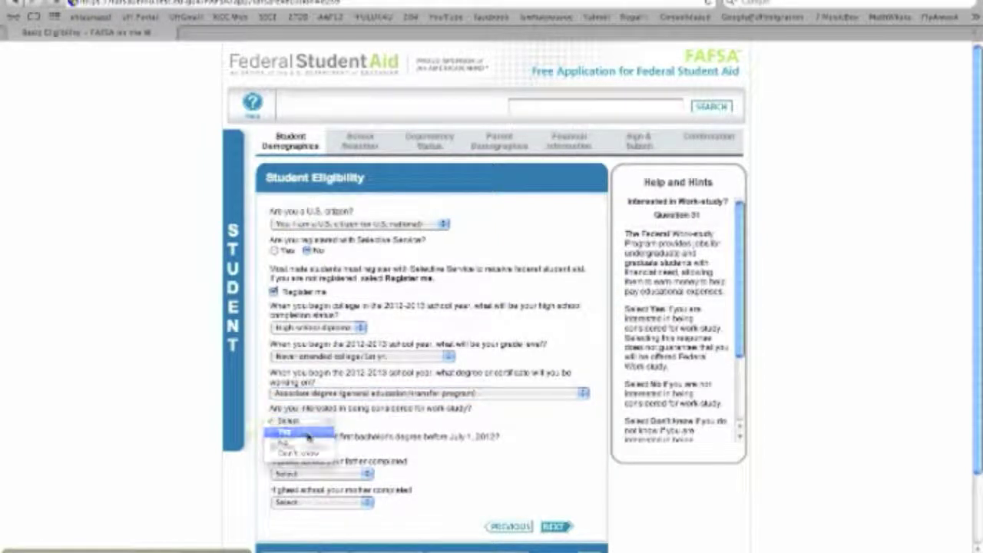
click(307, 433)
click(306, 446)
Step: Set father's education to High School and mother's to College or Beyond, then continue
click(311, 473)
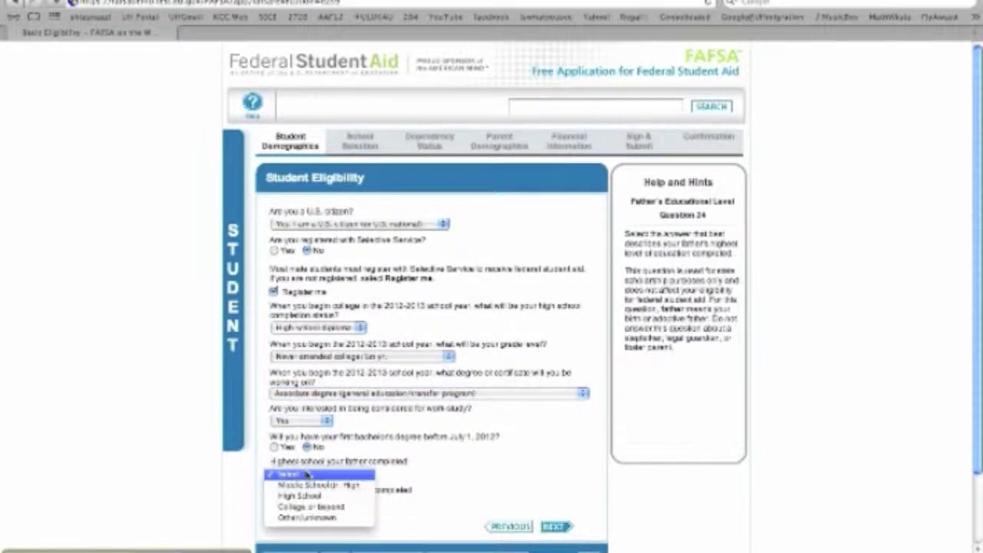
click(301, 496)
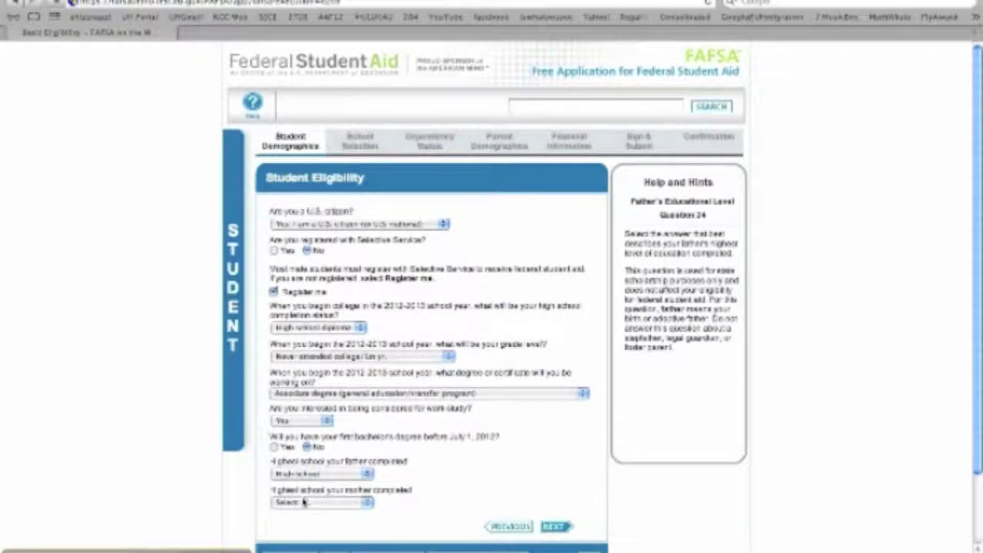
click(303, 501)
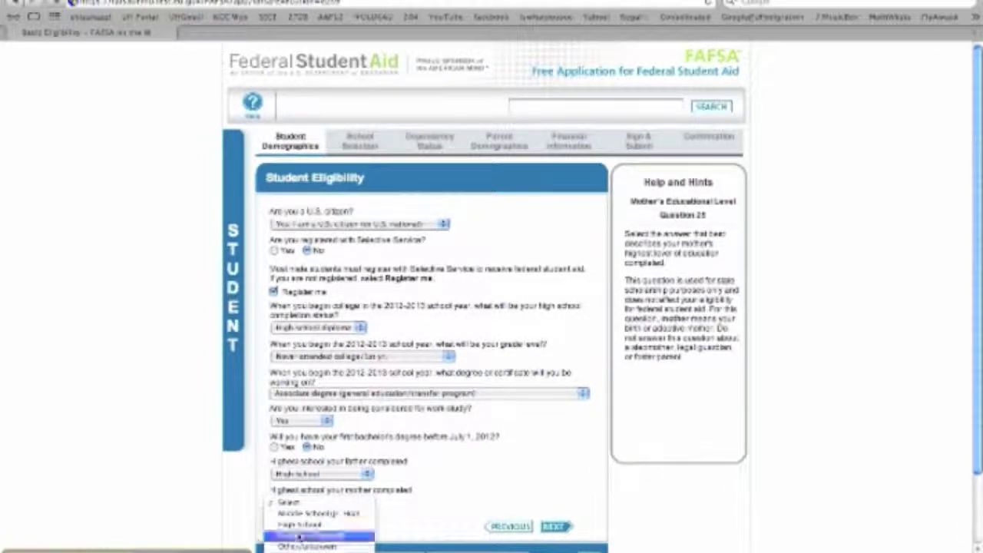
click(299, 536)
click(559, 530)
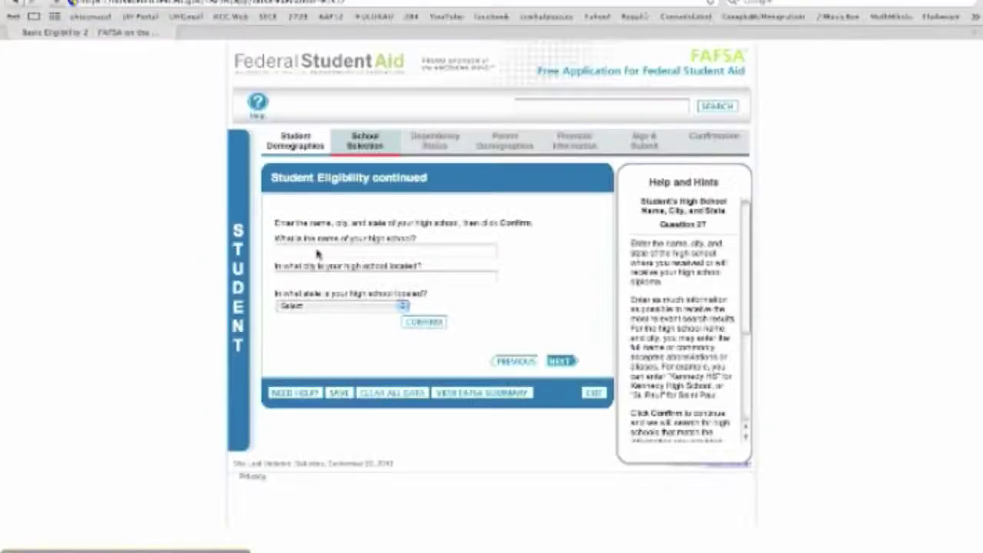
Step: Enter Kalani High, Honolulu, Hawaii and select Kalani High School from the search results
click(296, 251)
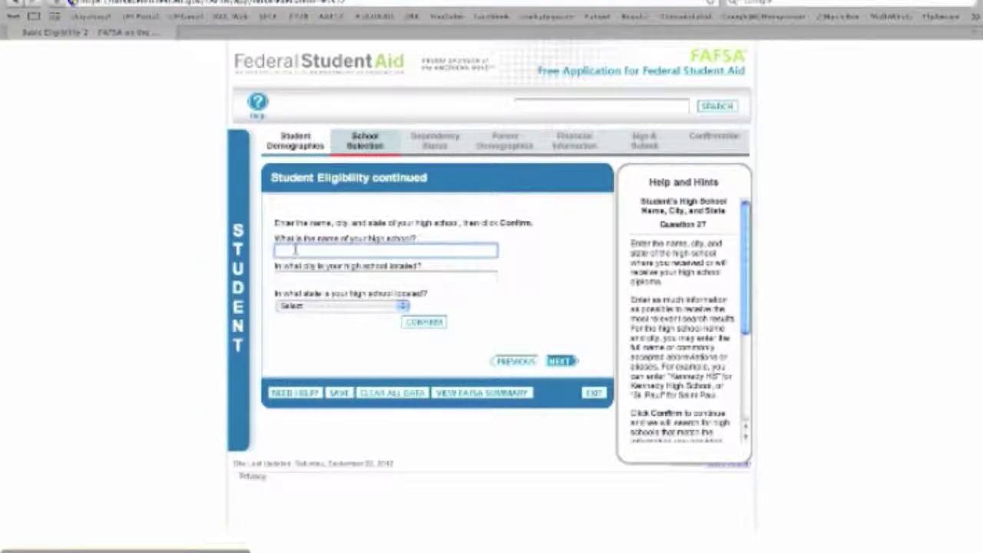
text(Kalani High School)
key(Tab)
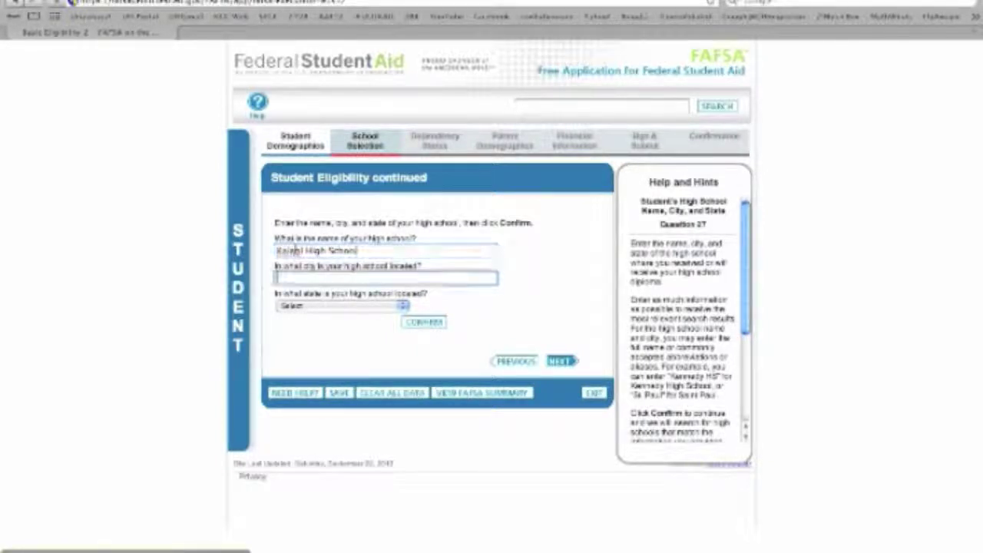
text(Honolulu)
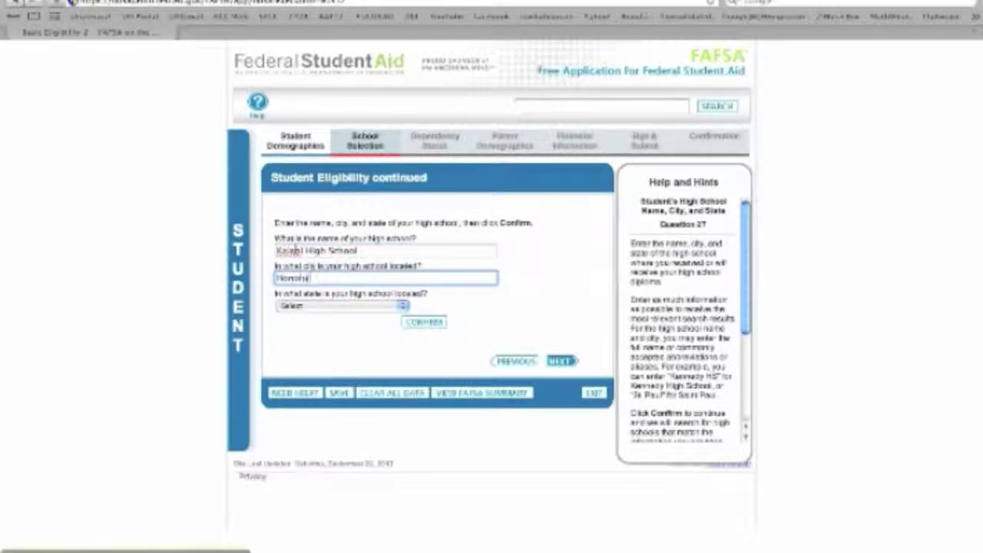
key(Tab)
key(h)
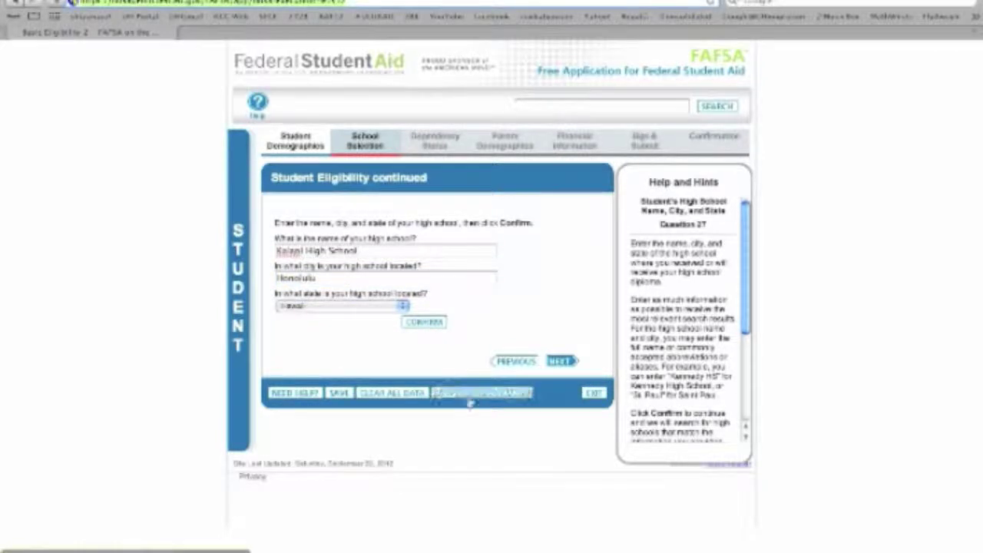
click(425, 322)
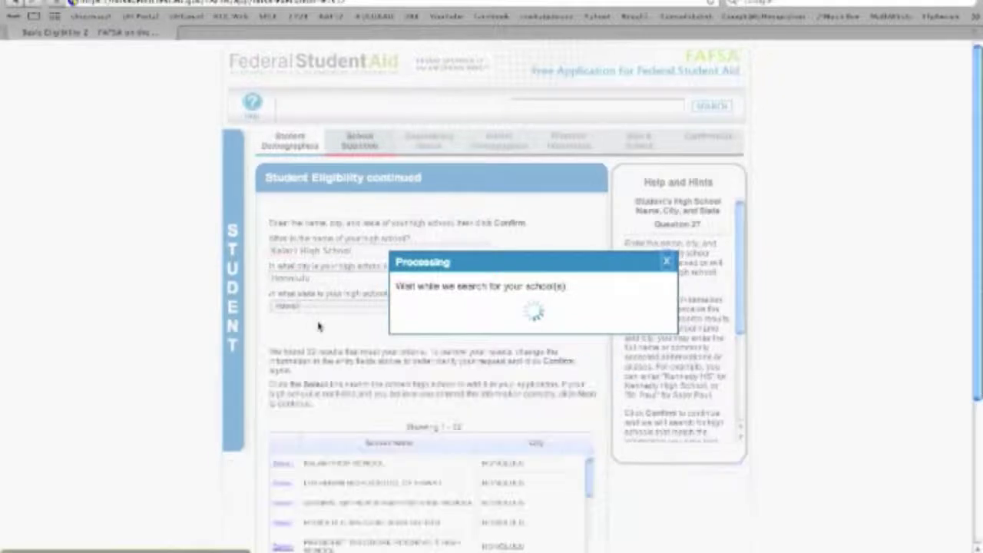
click(281, 465)
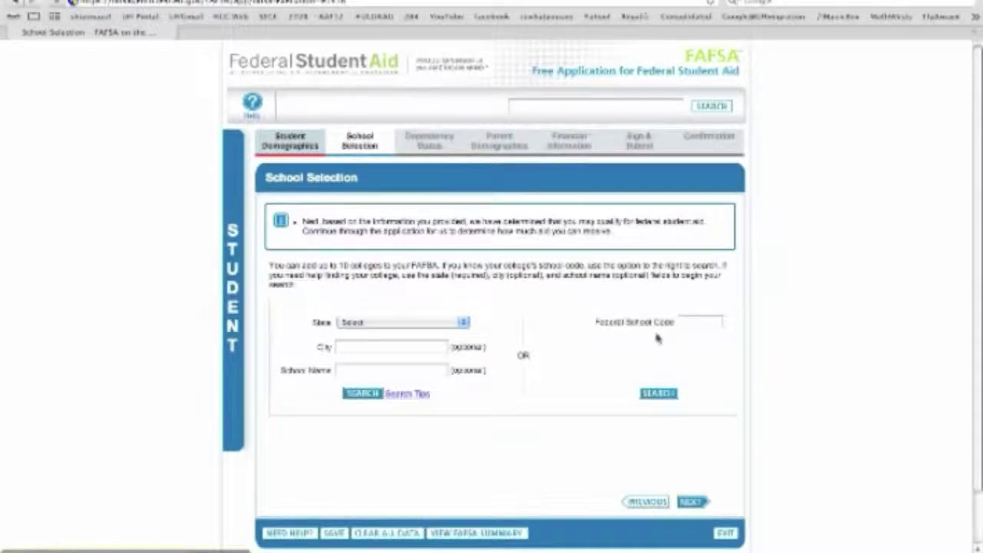
click(694, 322)
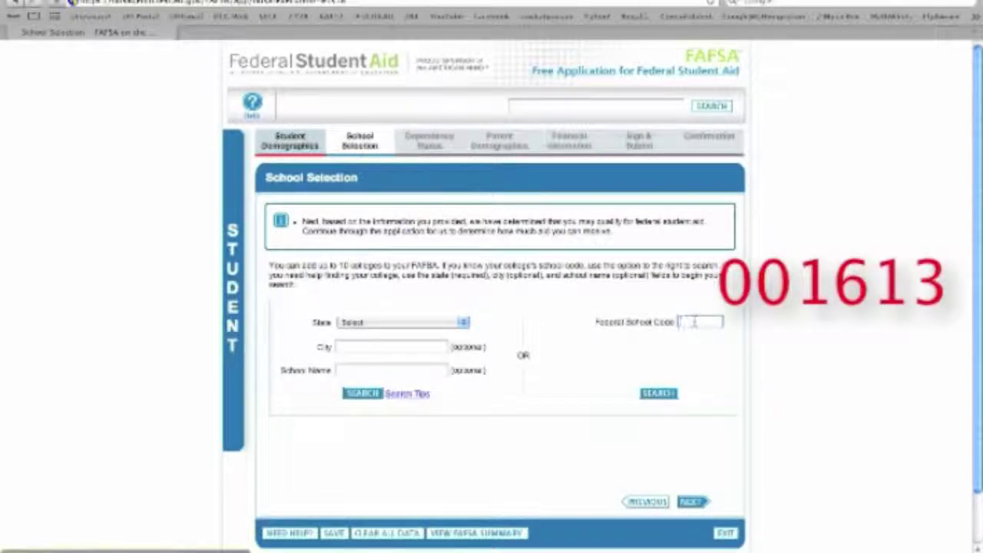
Step: Search school code 001613 and add Kapiolani Community College to the selected schools
text(001613)
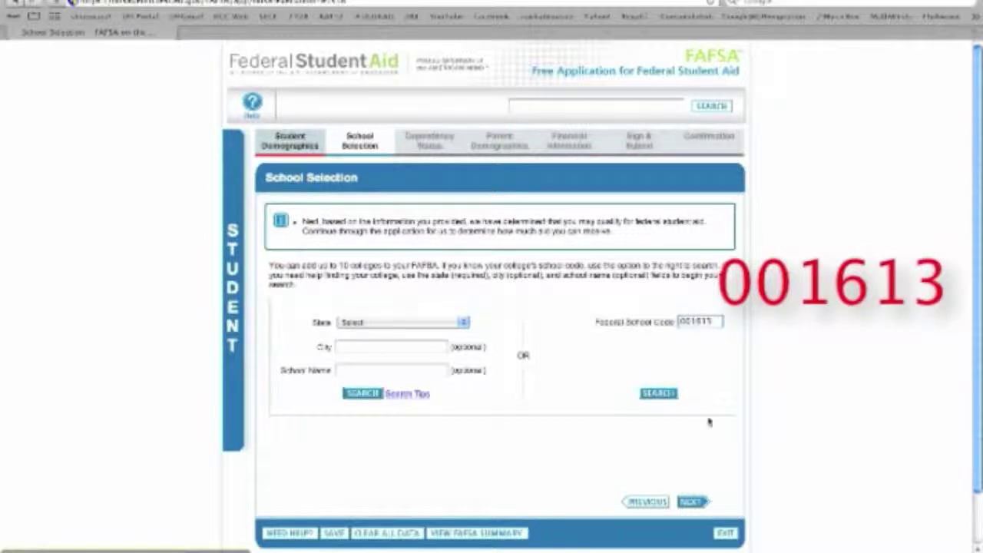
click(659, 394)
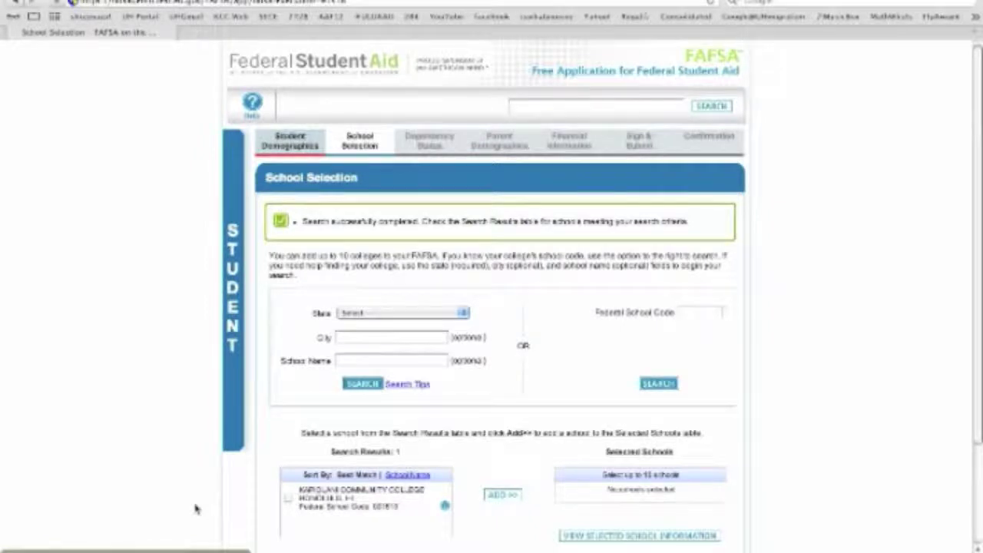
click(288, 497)
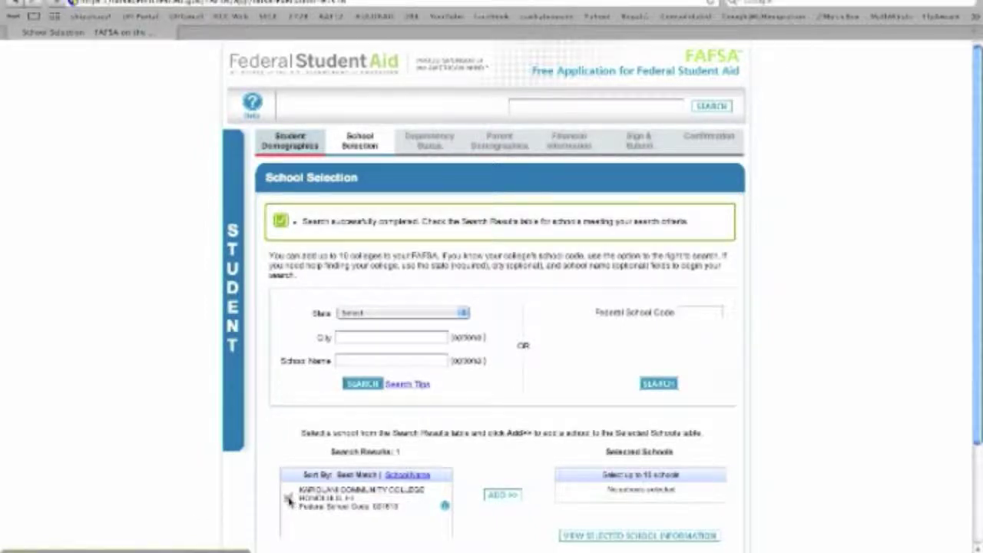
click(502, 496)
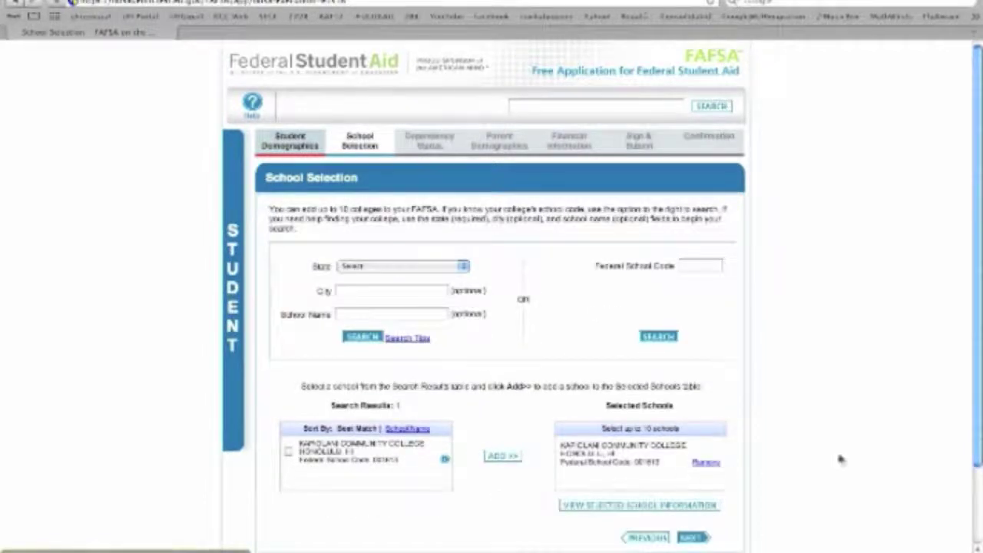
scroll(842, 458, down, 2)
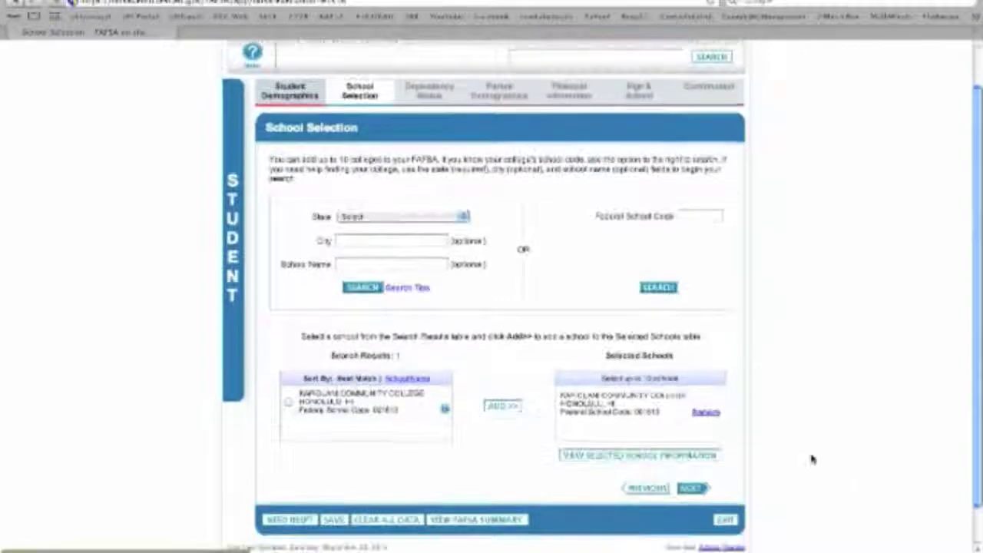
click(695, 489)
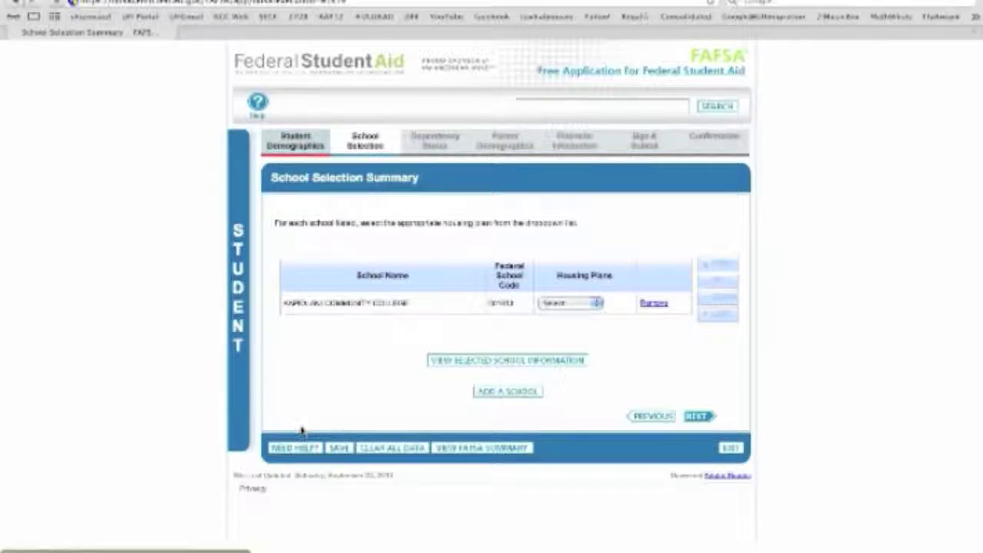
Step: Set the Kapiolani Community College housing plan to With Parent
click(582, 303)
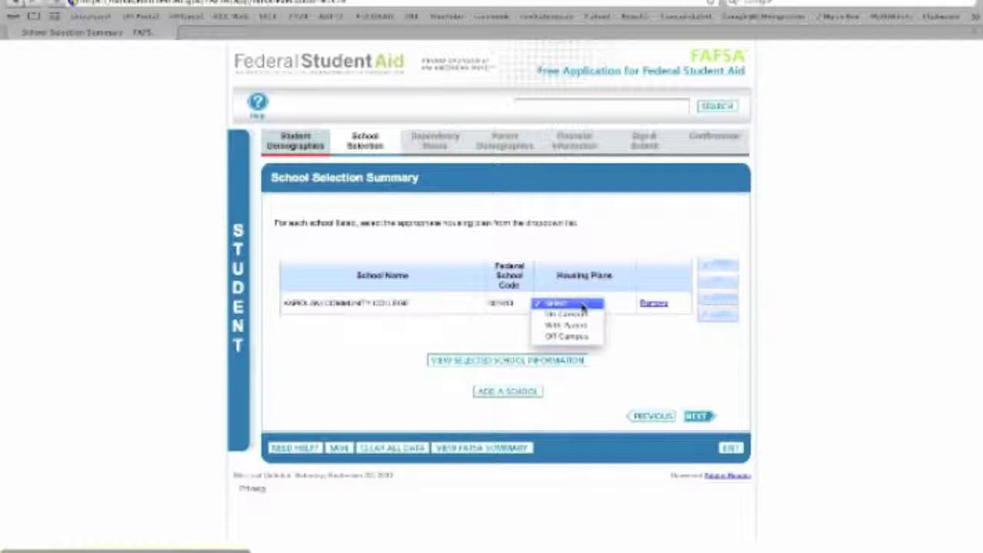
click(582, 325)
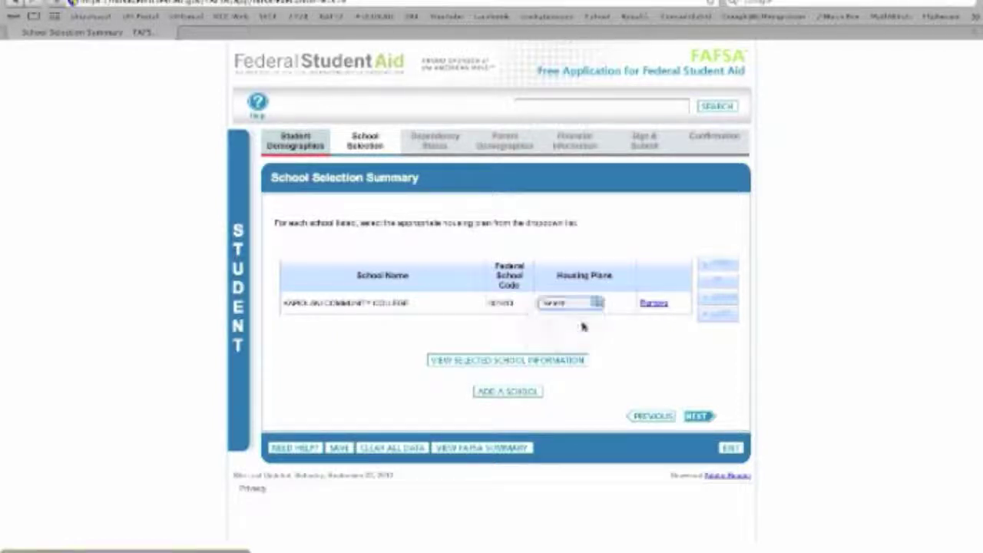
click(701, 417)
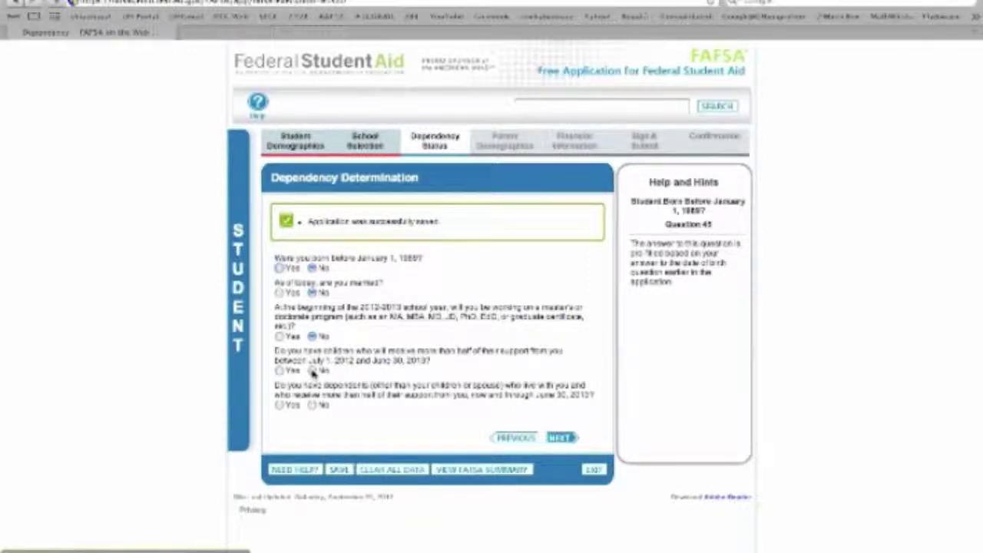
Step: Answer No to children, other dependents, active duty, veteran, ward-of-court and emancipated-minor questions
click(311, 371)
click(313, 404)
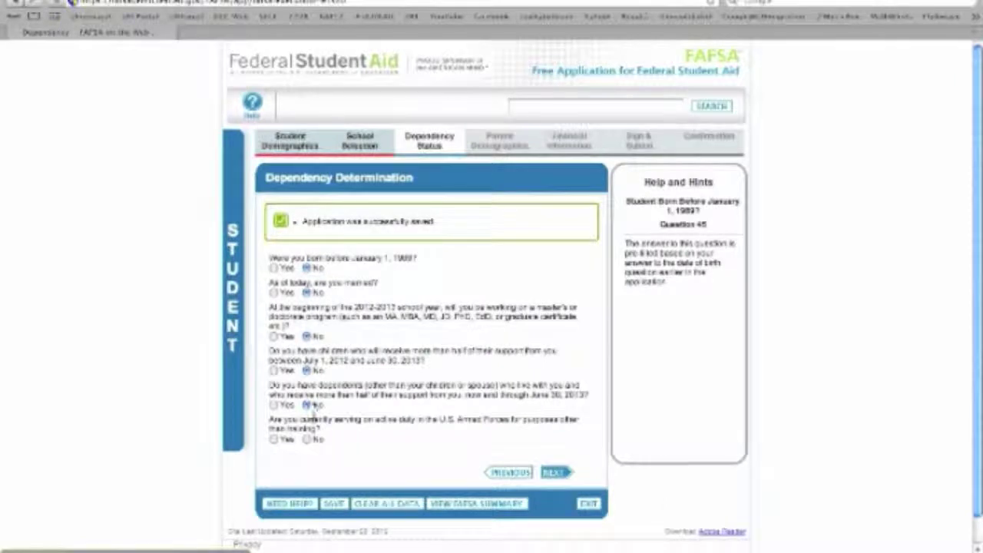
click(311, 440)
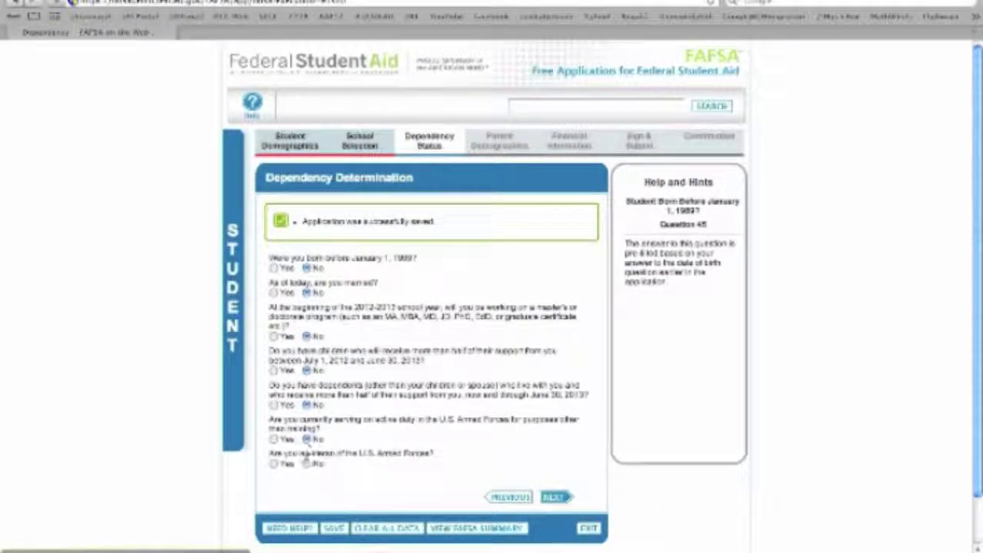
click(307, 464)
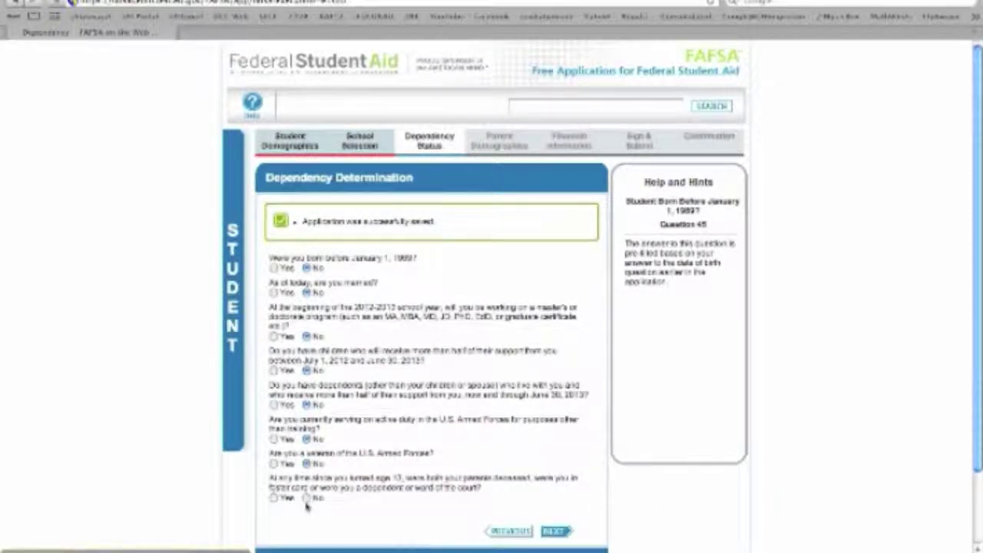
click(307, 498)
click(308, 532)
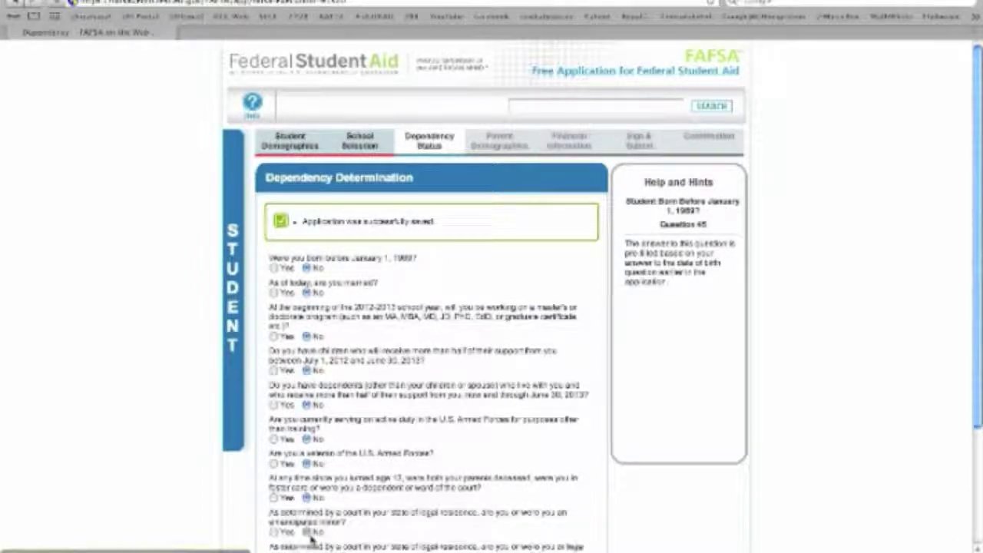
Step: Answer No to legal guardianship and homelessness, then continue as a dependent providing parental information
scroll(332, 537, down, 3)
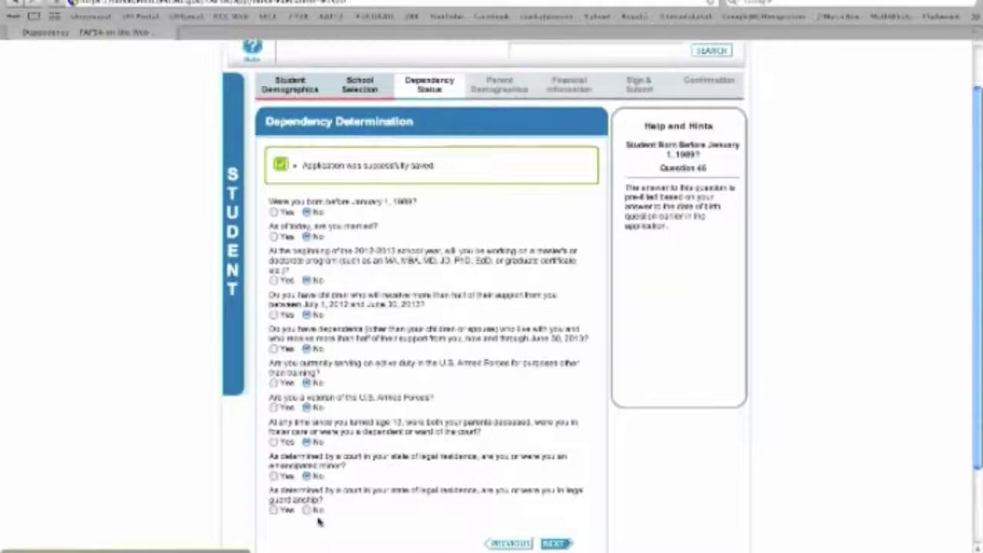
click(311, 513)
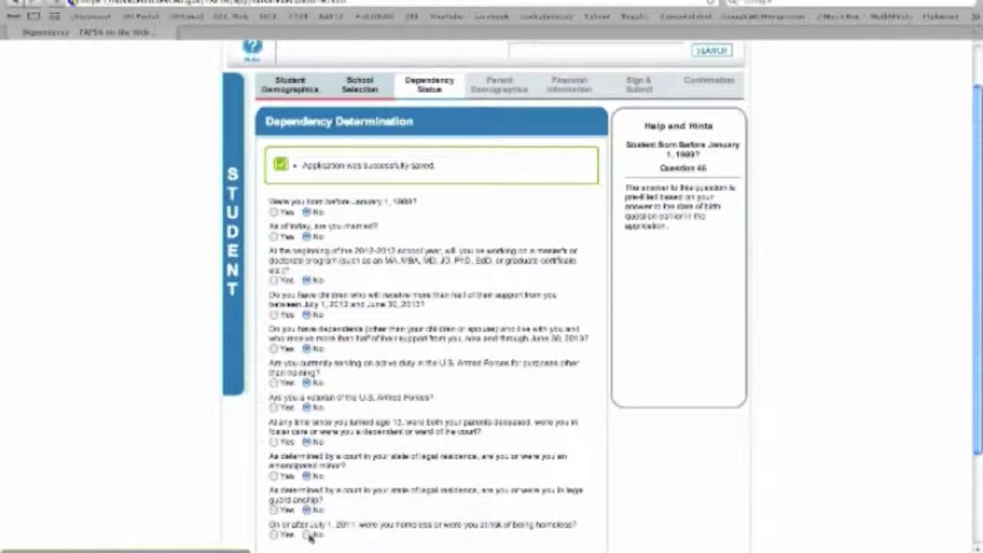
click(311, 537)
scroll(311, 538, down, 3)
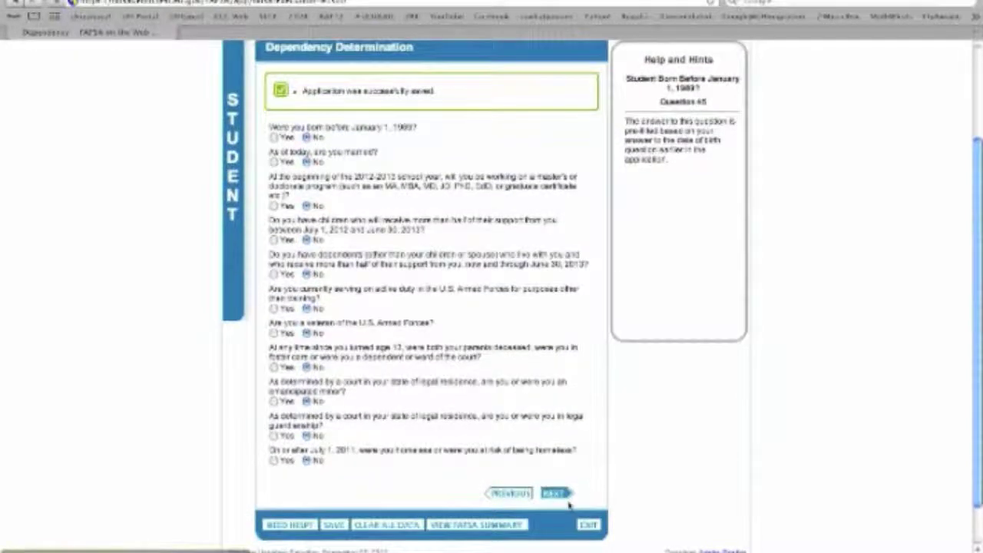
click(556, 494)
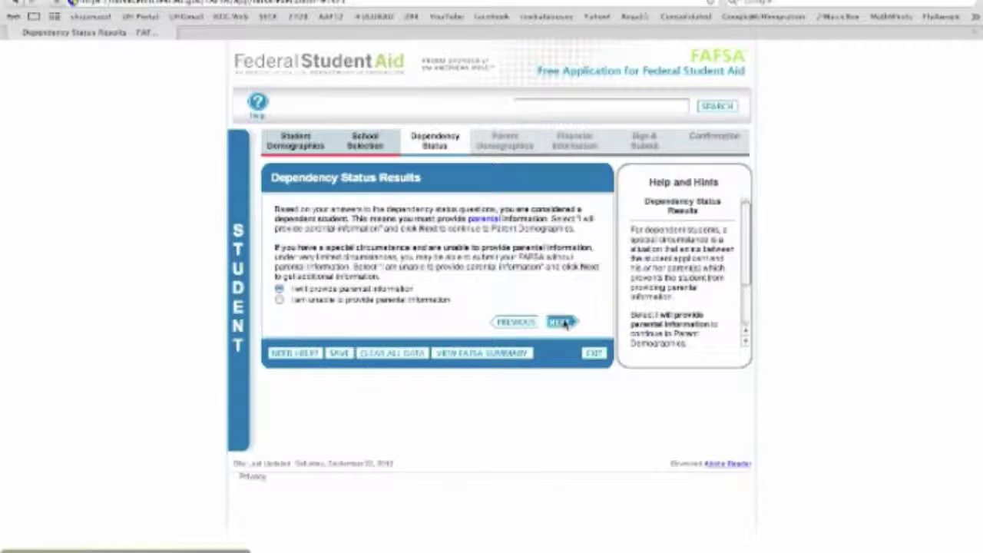
click(562, 322)
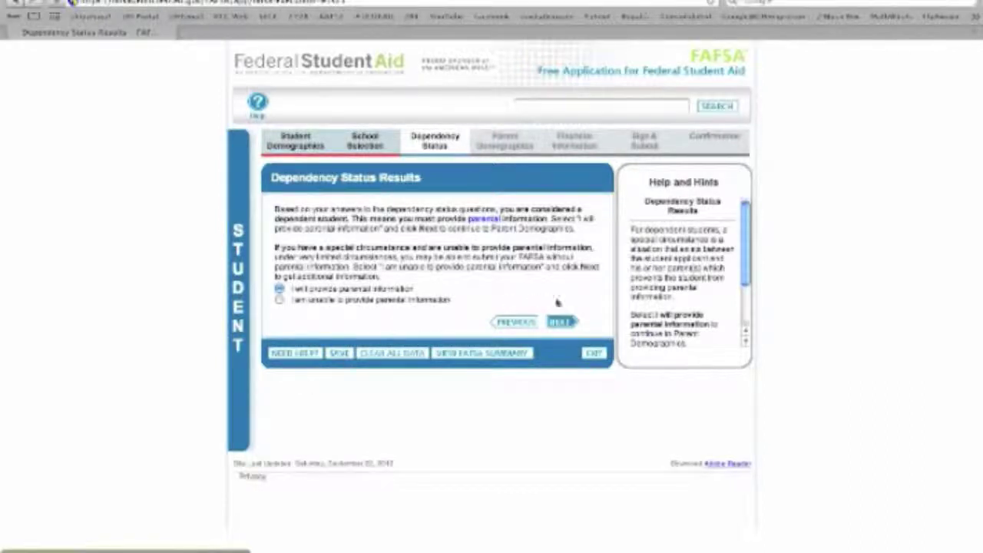
click(561, 321)
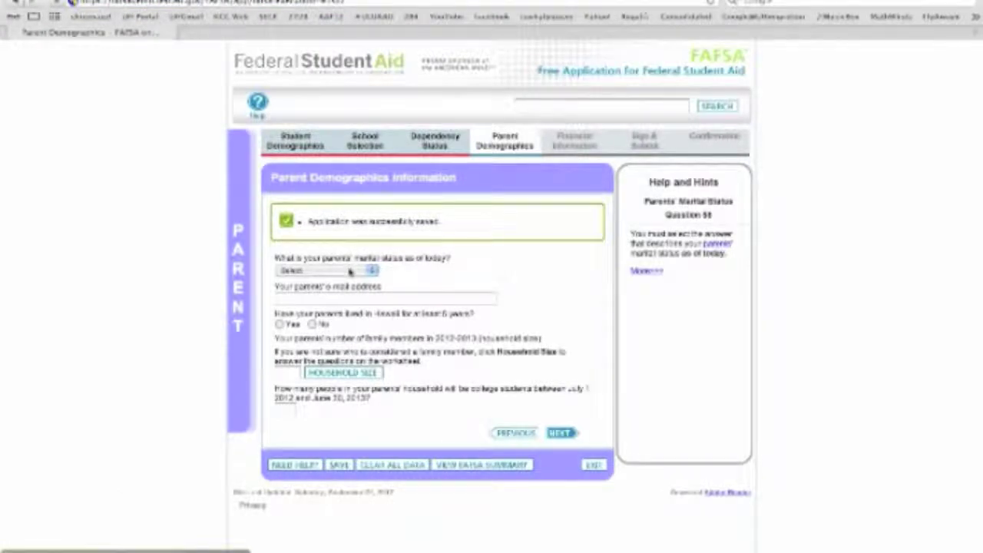
Step: Set the parents' marital status to Married or Remarried and mark their 2011 return already completed
click(349, 271)
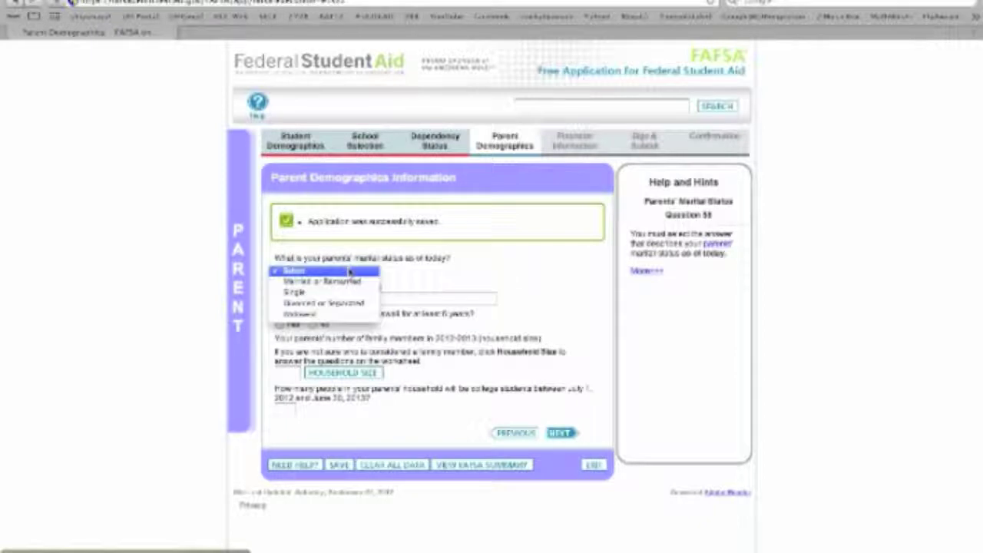
click(350, 282)
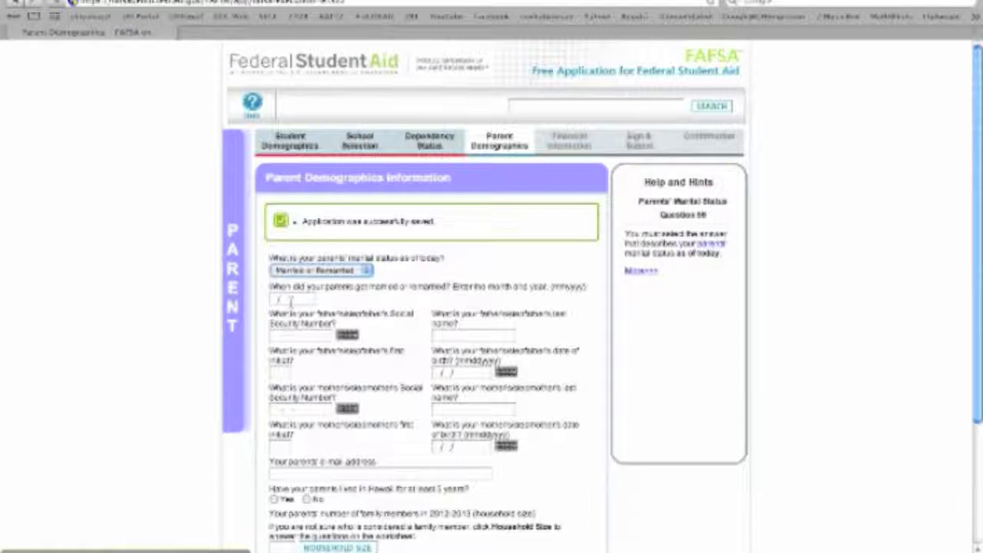
click(301, 273)
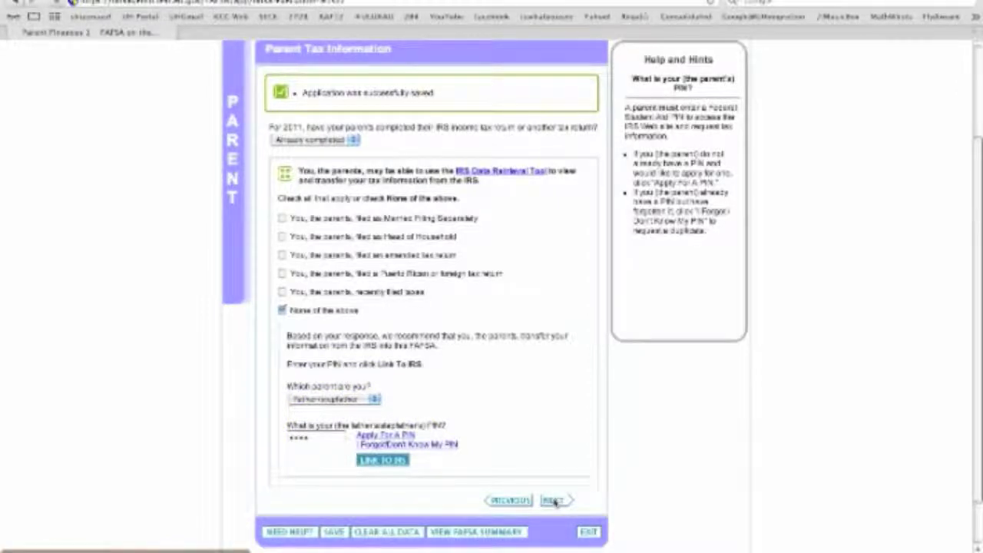
click(554, 501)
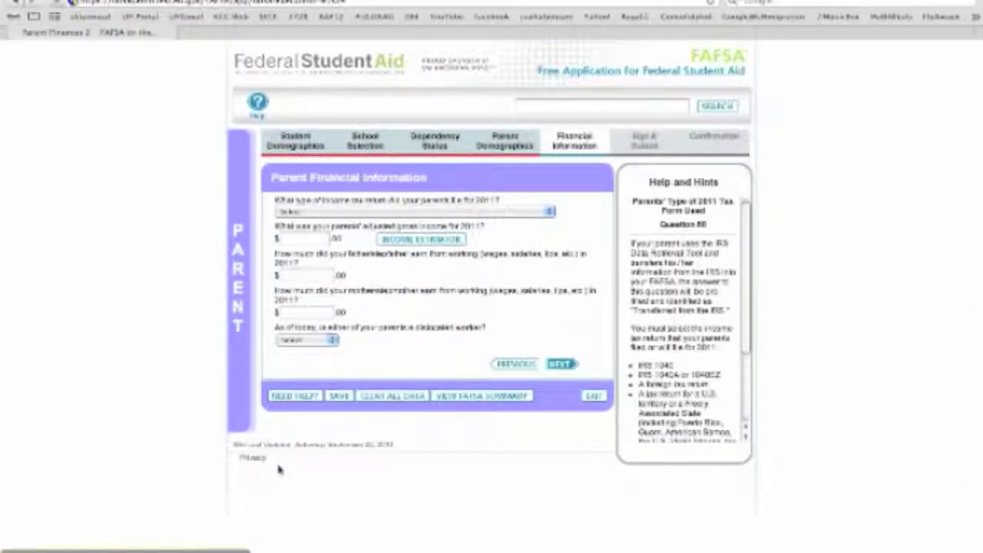
Step: Choose IRS 1040 and enter 40,000 for parents' adjusted gross income and both parents' earnings
click(344, 212)
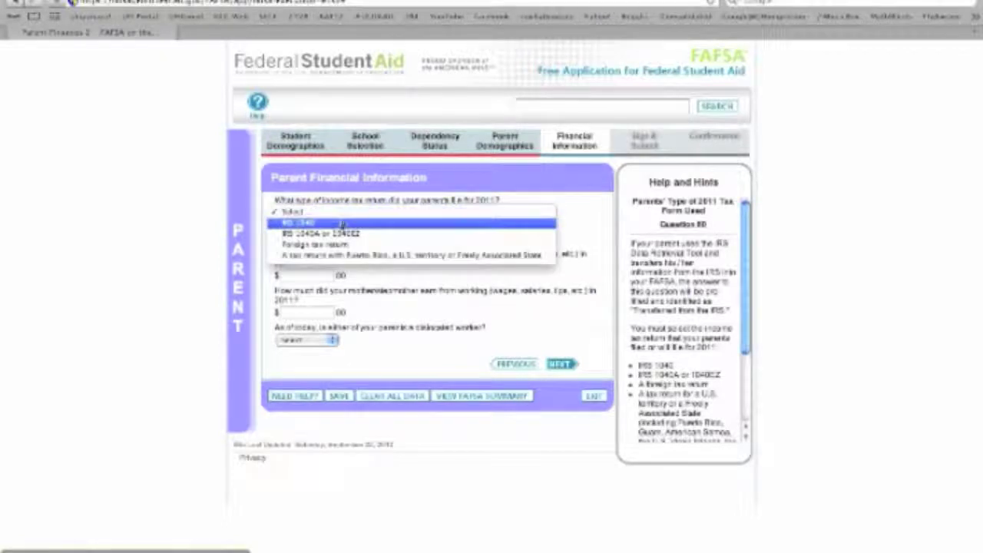
click(344, 223)
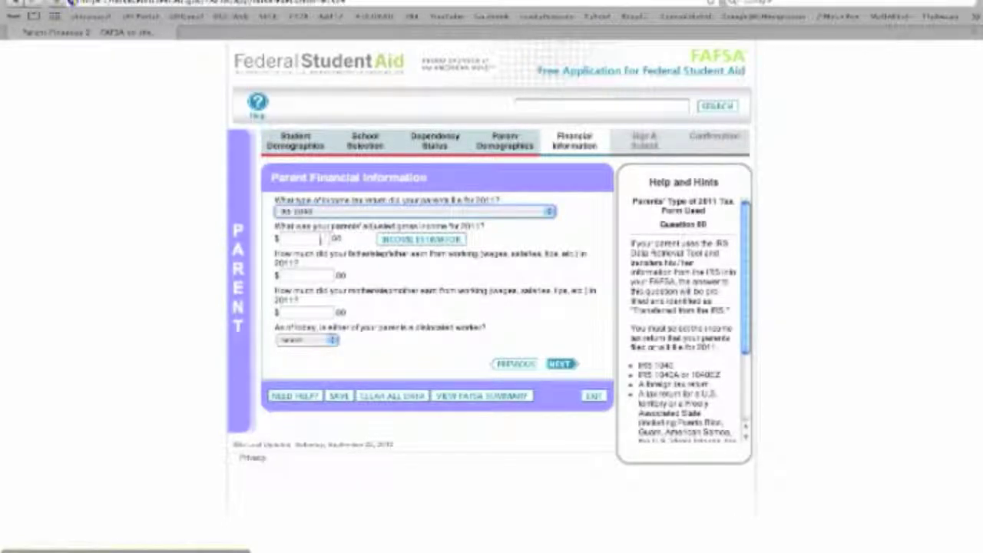
click(319, 238)
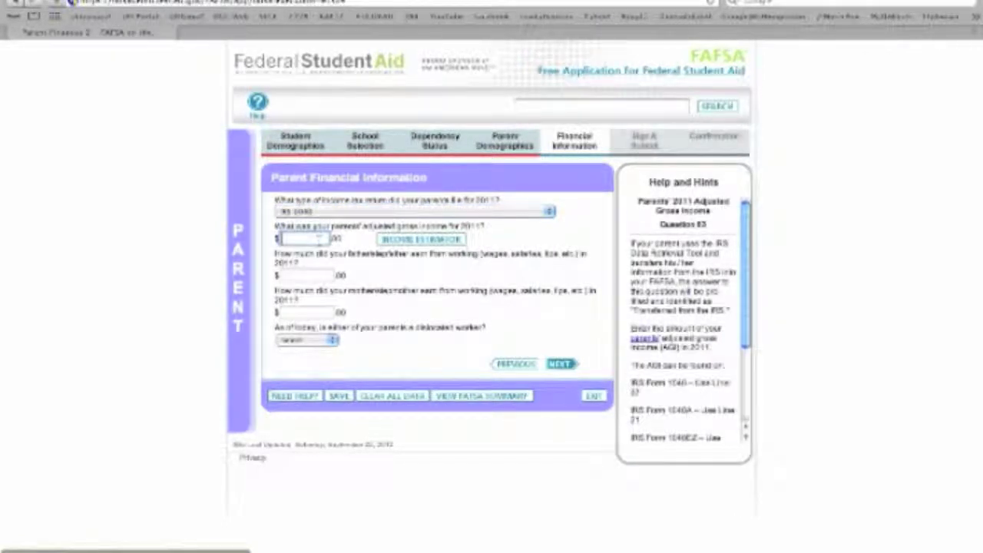
text(40,000)
click(303, 275)
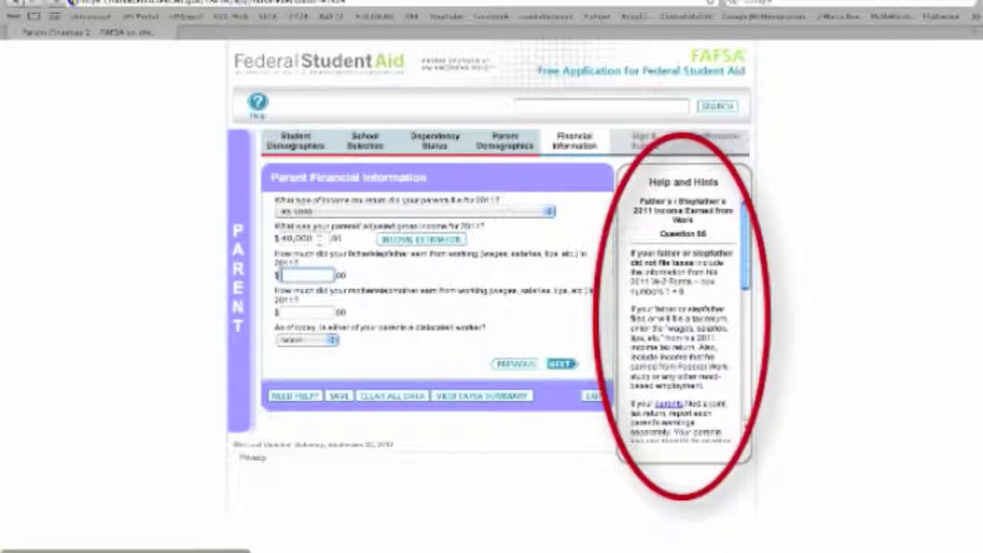
text(40,000)
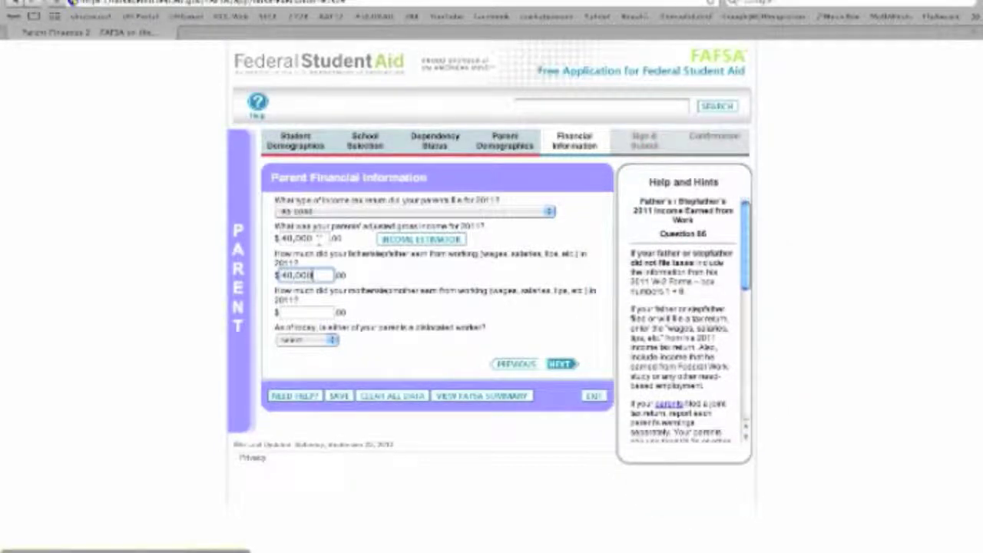
key(Tab)
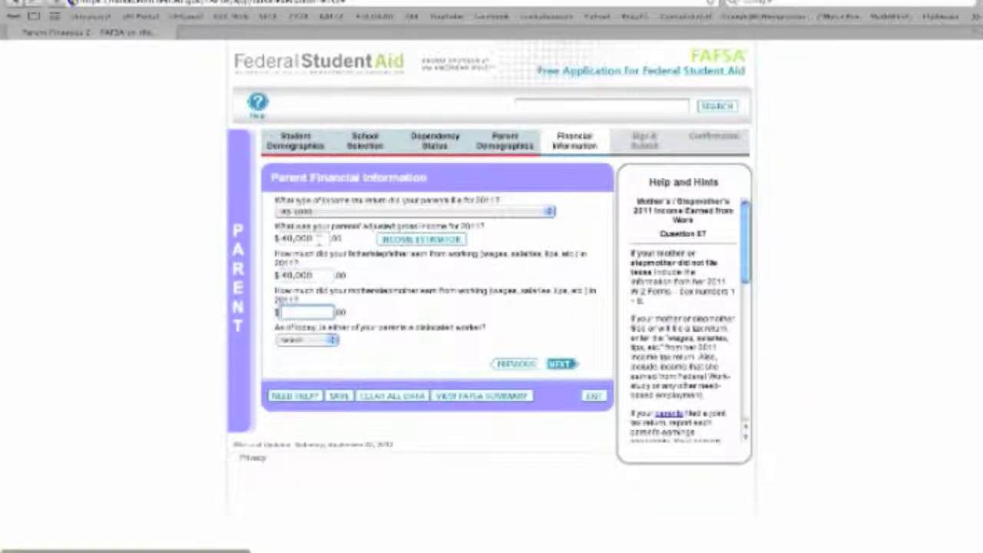
text(4)
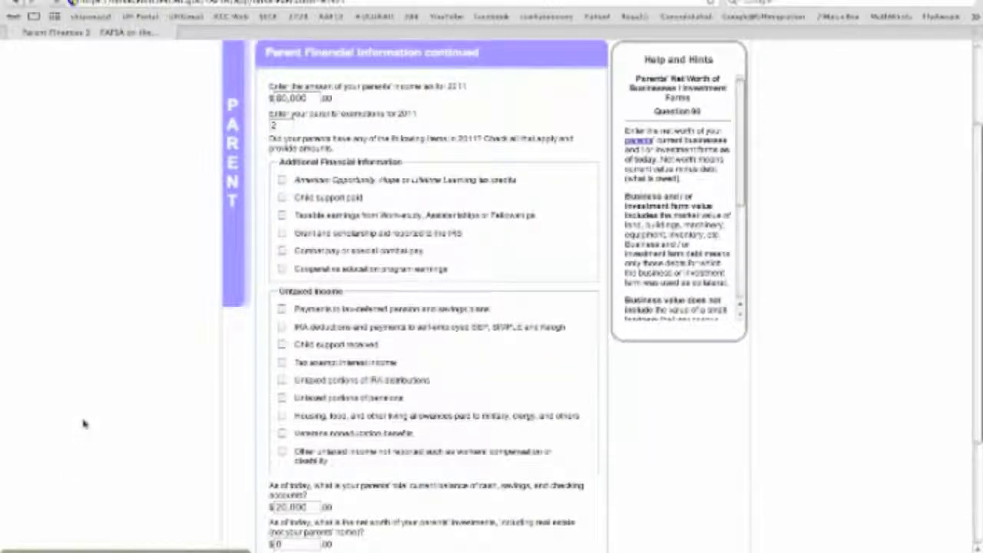
scroll(85, 423, down, 3)
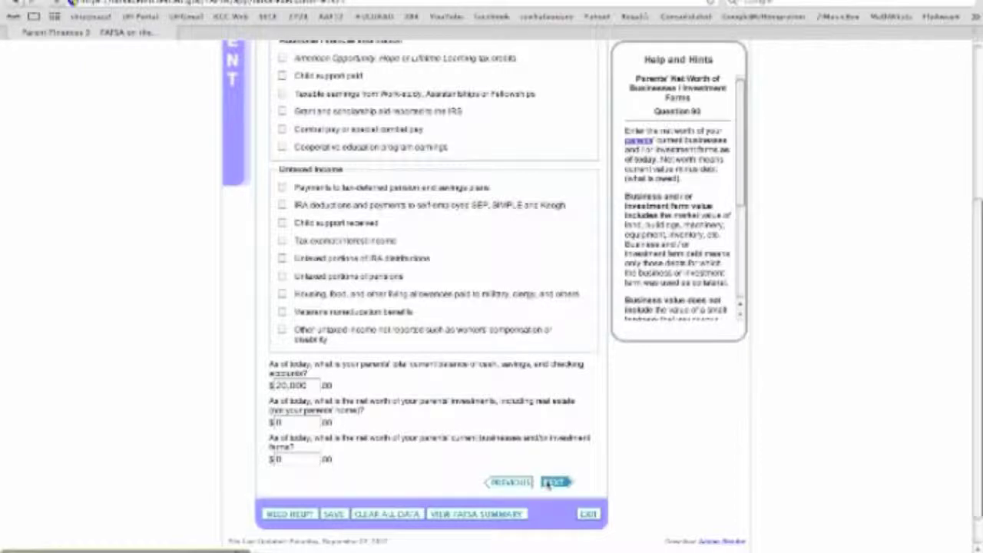
click(549, 481)
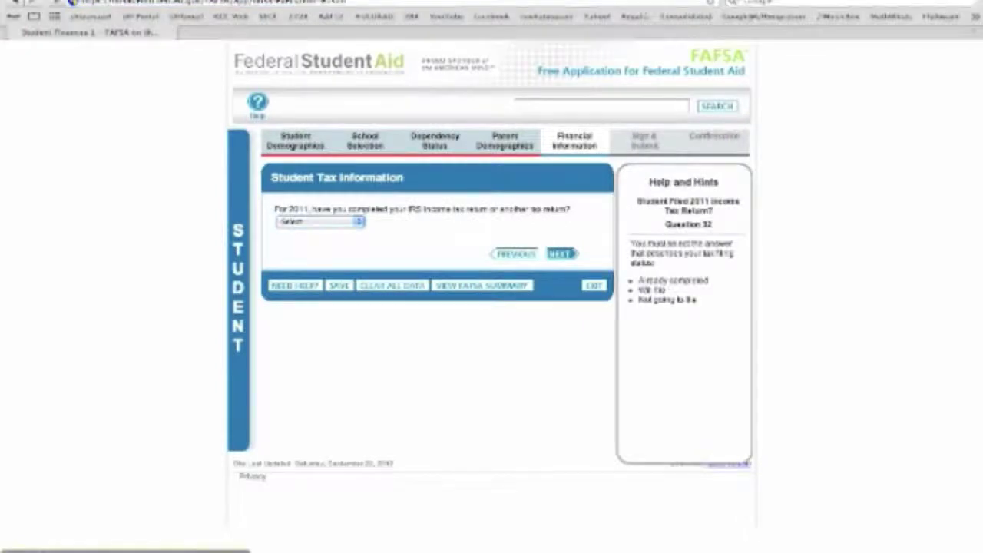
Step: Mark the student as not going to file a 2011 tax return
click(298, 221)
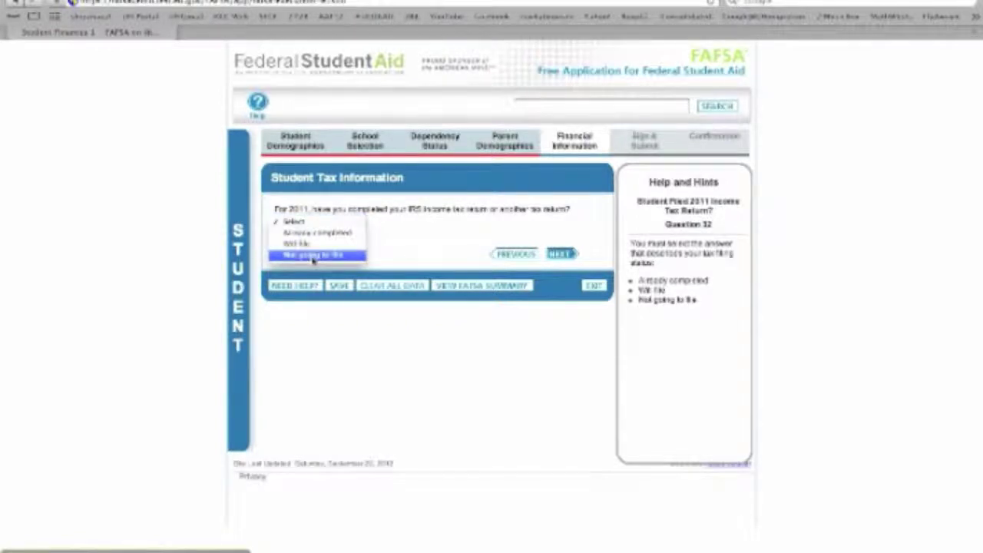
click(313, 256)
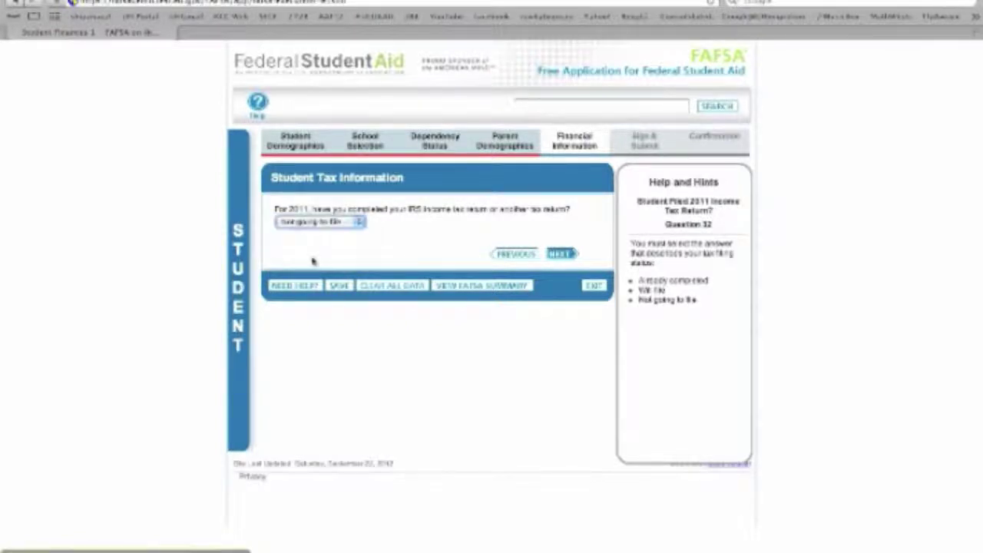
click(556, 257)
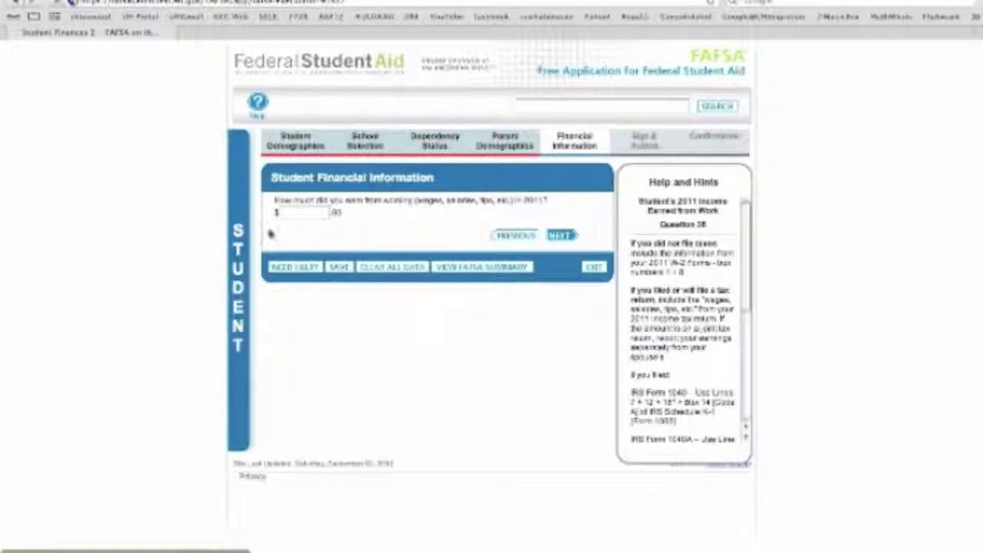
Step: Report $0 student work earnings and leave savings and investments at $0
click(322, 217)
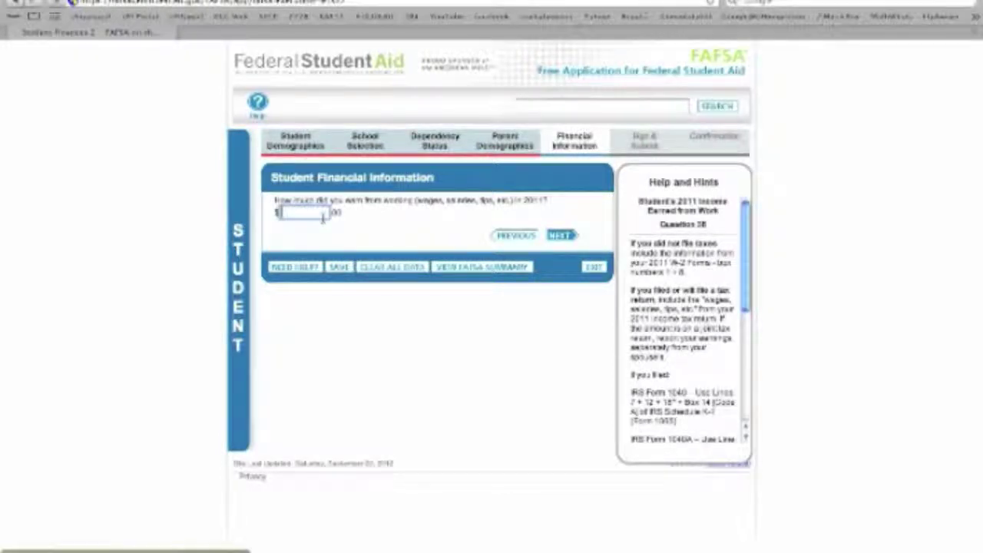
text(0)
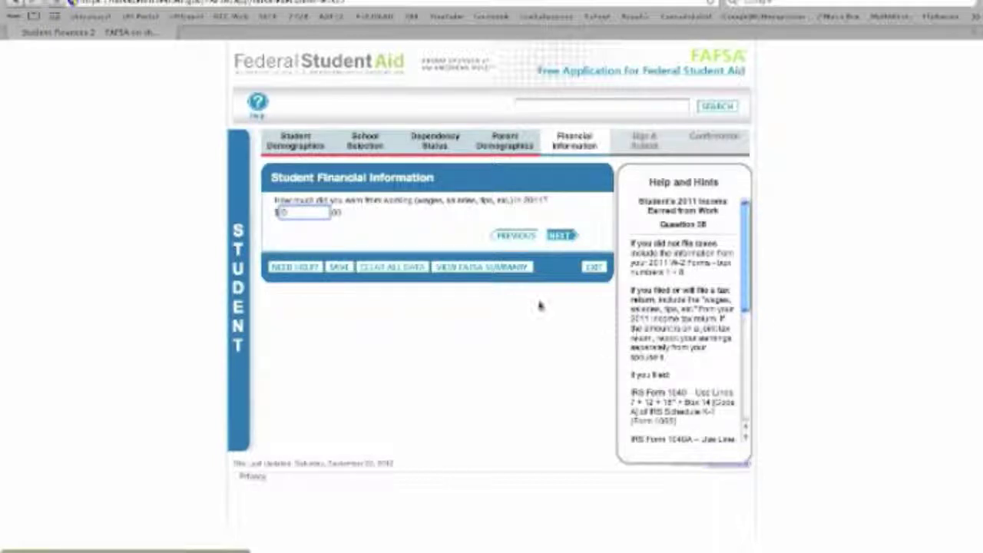
click(555, 240)
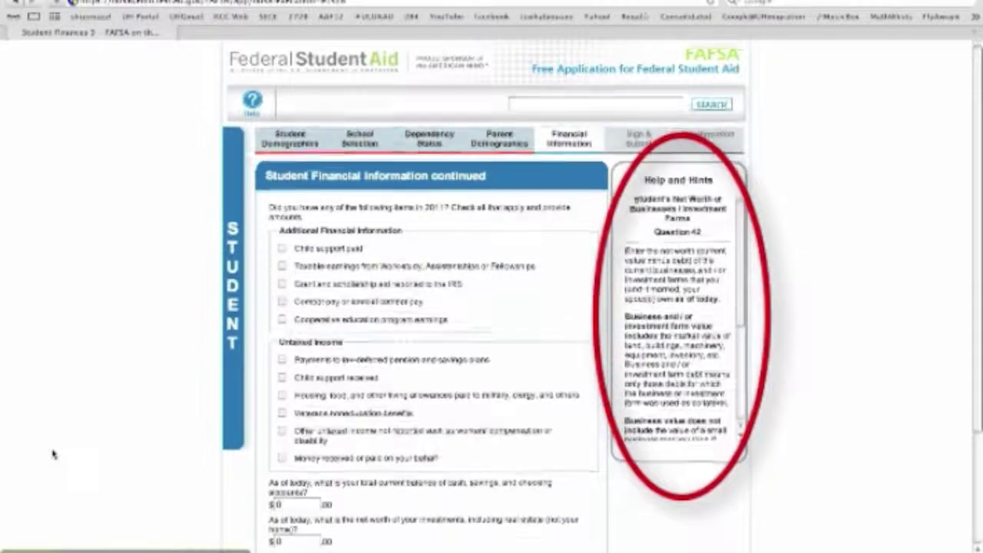
scroll(53, 454, down, 3)
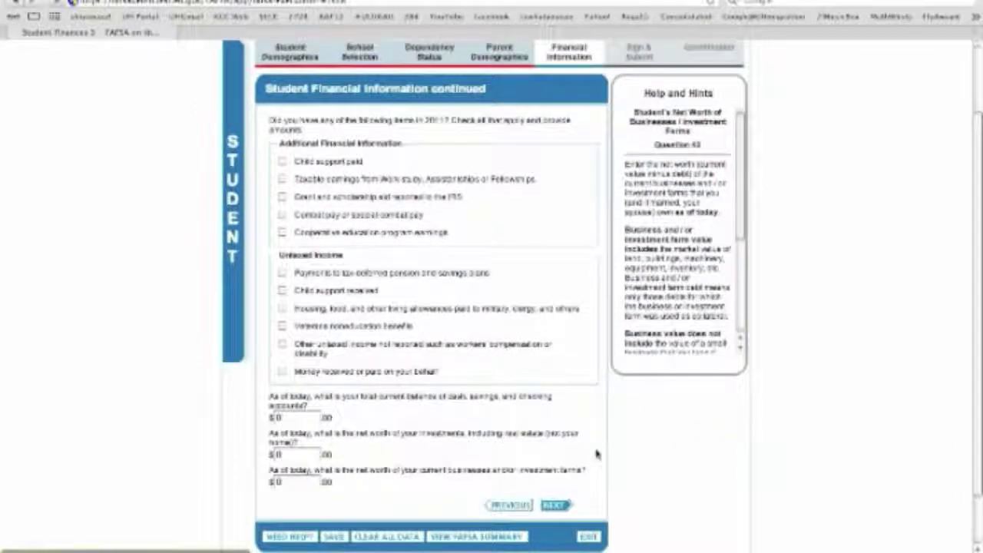
click(555, 506)
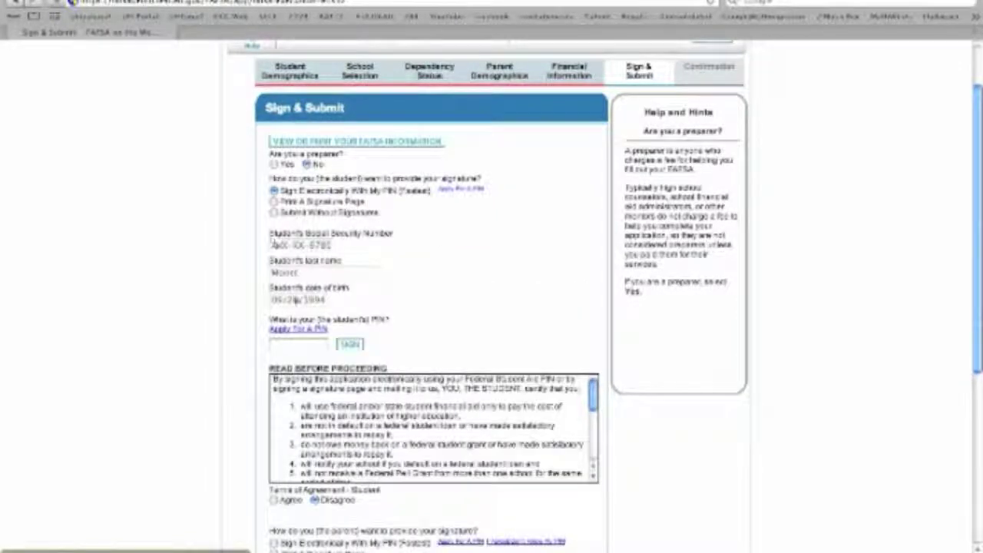
Step: Enter the student's PIN in the PIN field on the Sign & Submit page
click(295, 346)
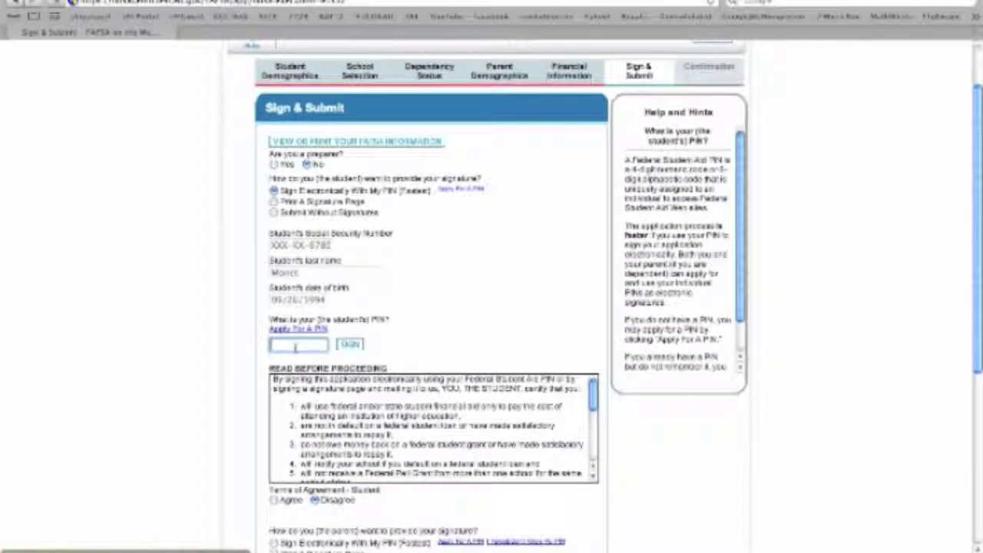
text(1234)
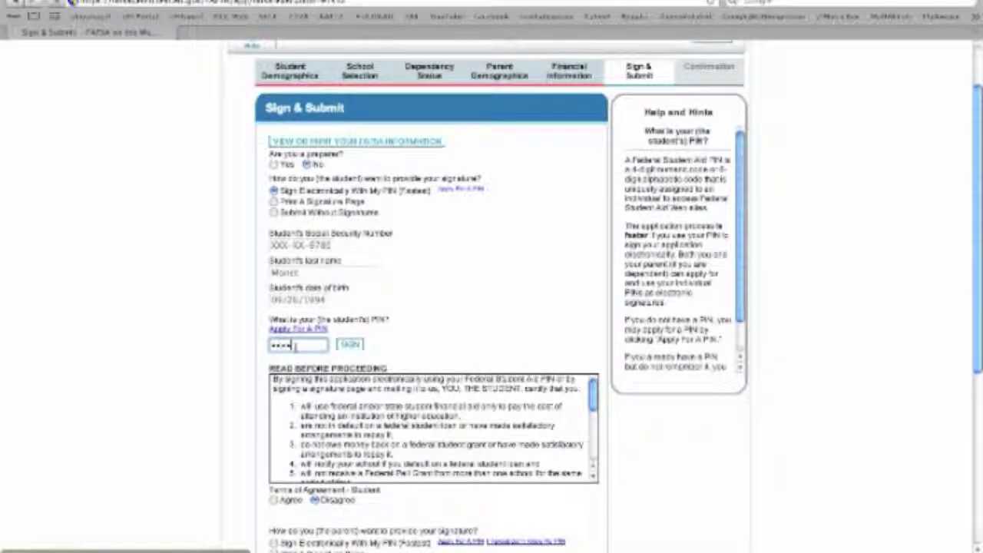